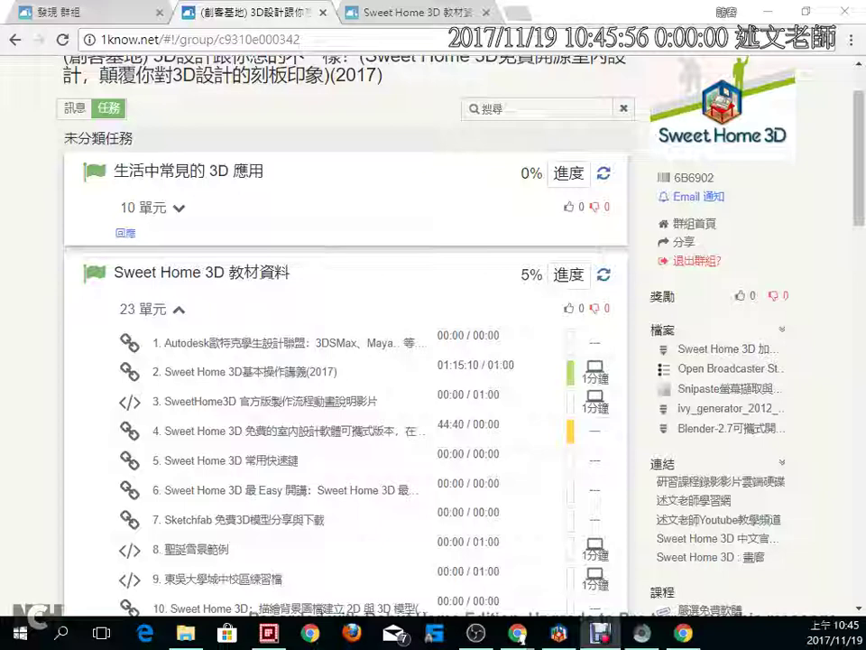
Open lesson unit 6 on Sweet Home 3D, dismiss its description notice and hide the notes panel
scroll(319, 311, down, 1)
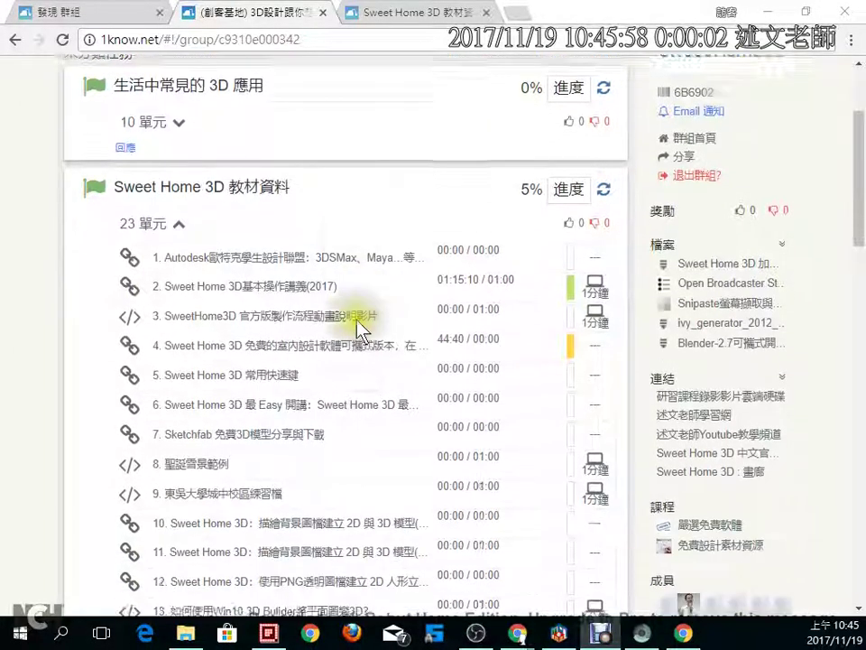
scroll(325, 325, down, 1)
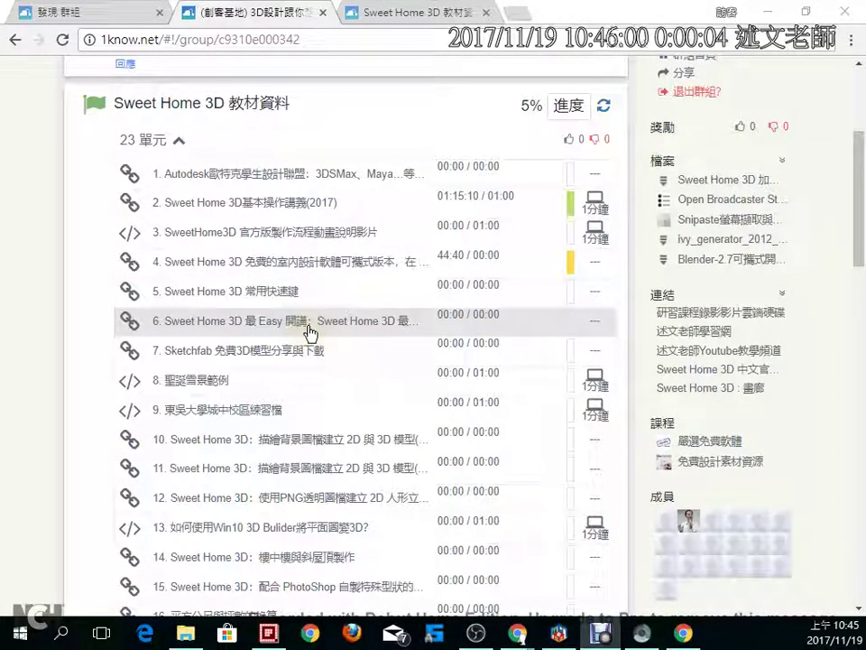
click(310, 330)
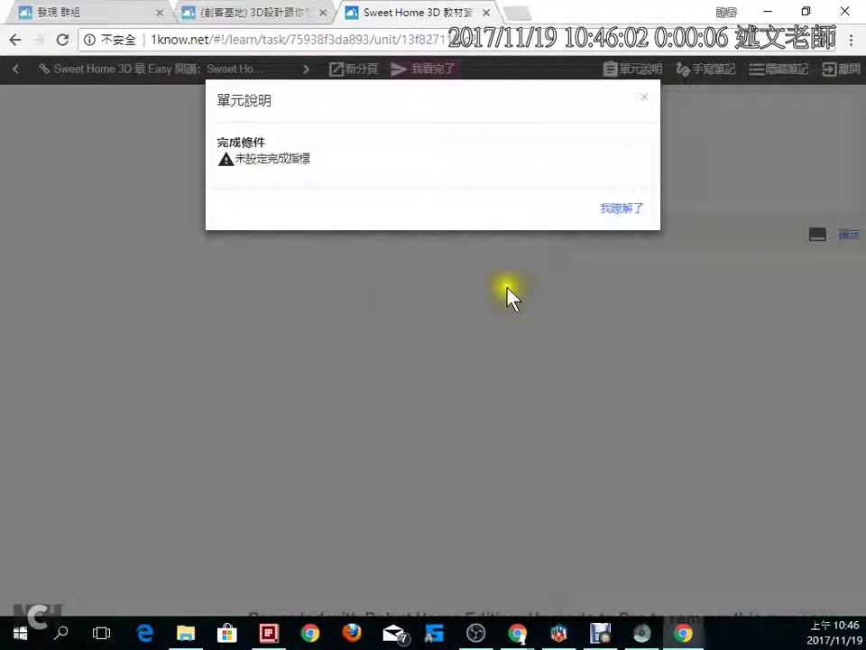
click(617, 211)
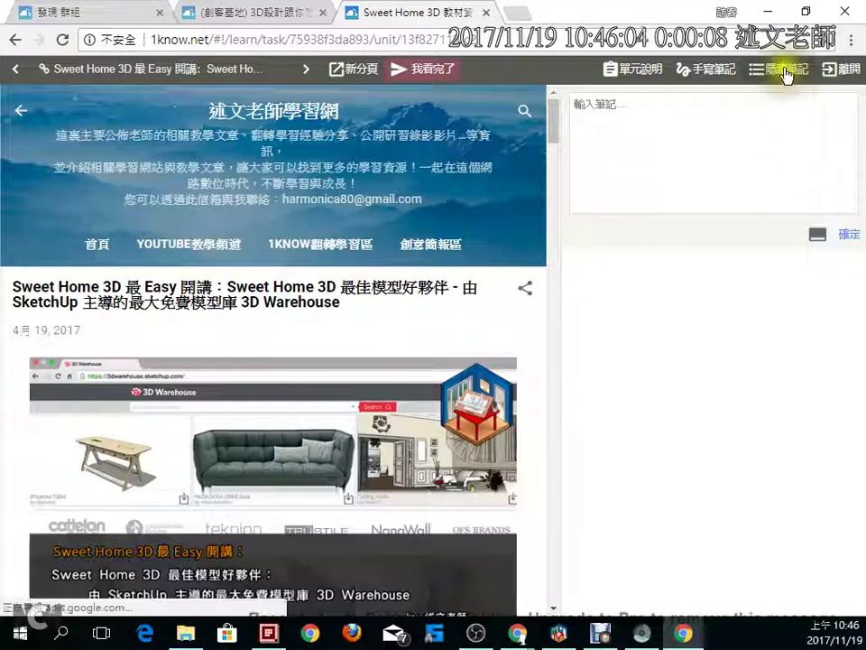
click(782, 71)
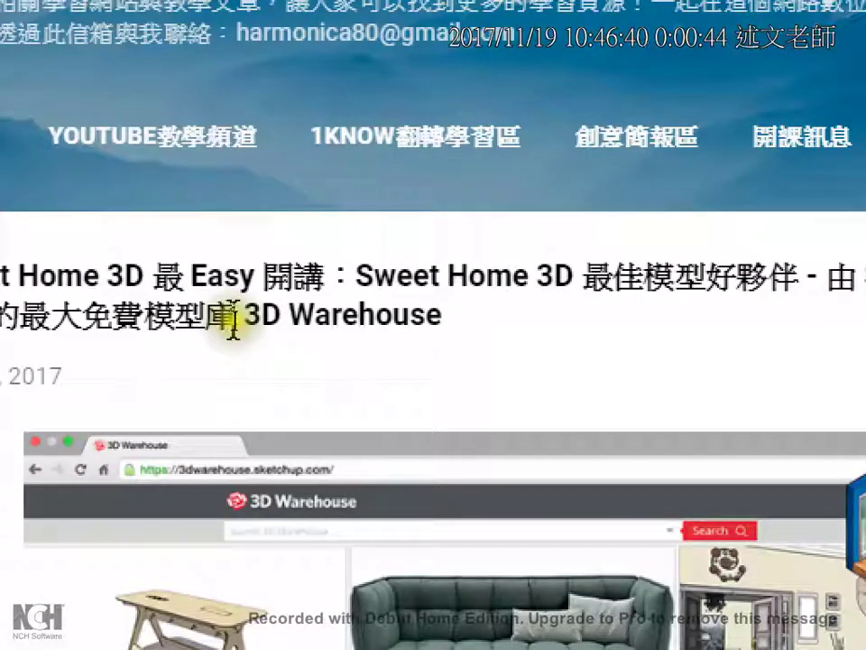
Highlight '3D Warehouse' in the article title and scroll down to the website link
click(241, 317)
drag(245, 317, 447, 318)
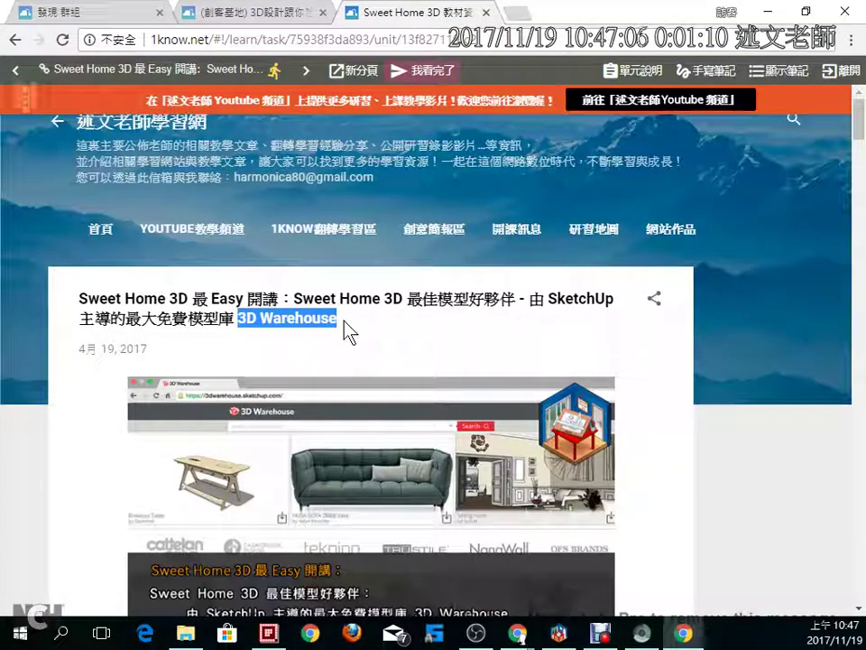
click(343, 321)
scroll(344, 325, down, 2)
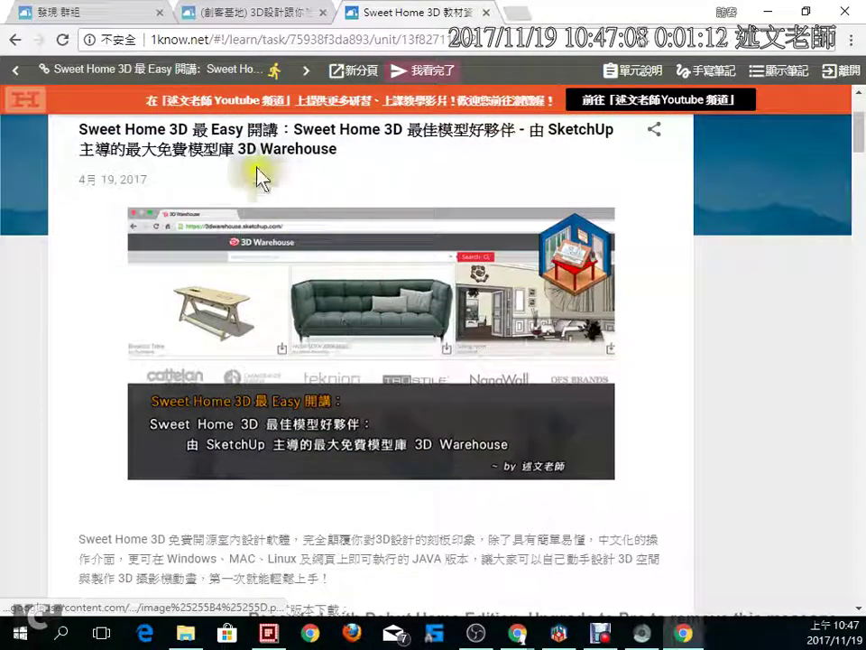
drag(239, 150, 341, 152)
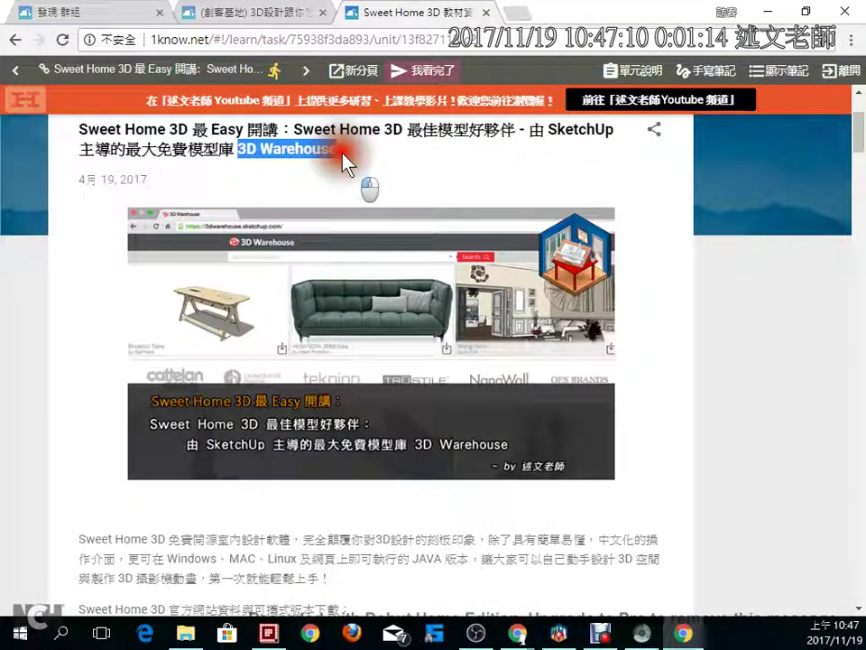
scroll(373, 271, down, 4)
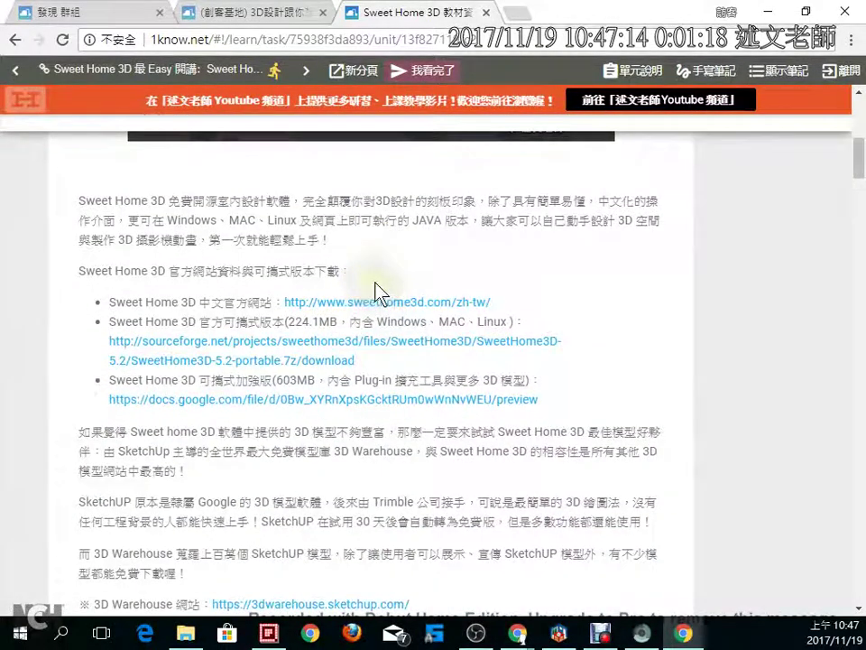
scroll(377, 292, down, 4)
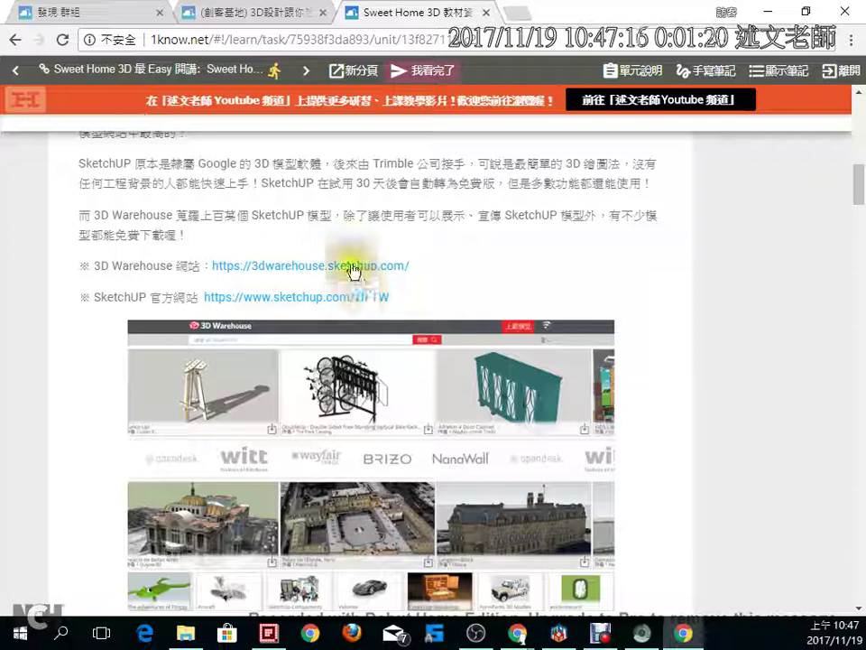
Open 3dwarehouse.sketchup.com in a new tab, browse the home page and select its search box
click(353, 267)
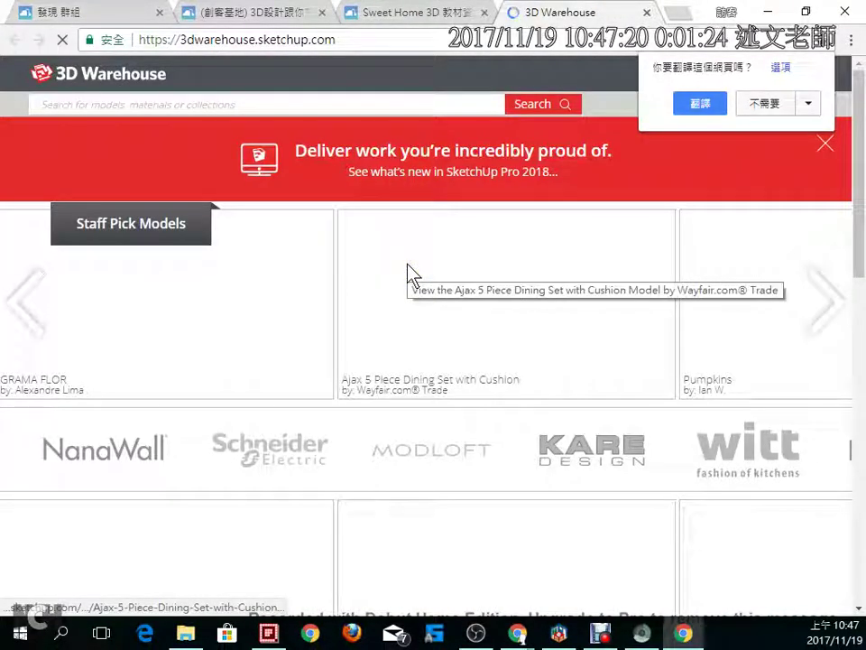
ctrl+scroll(411, 271, down, 1)
ctrl+scroll(411, 270, down, 1)
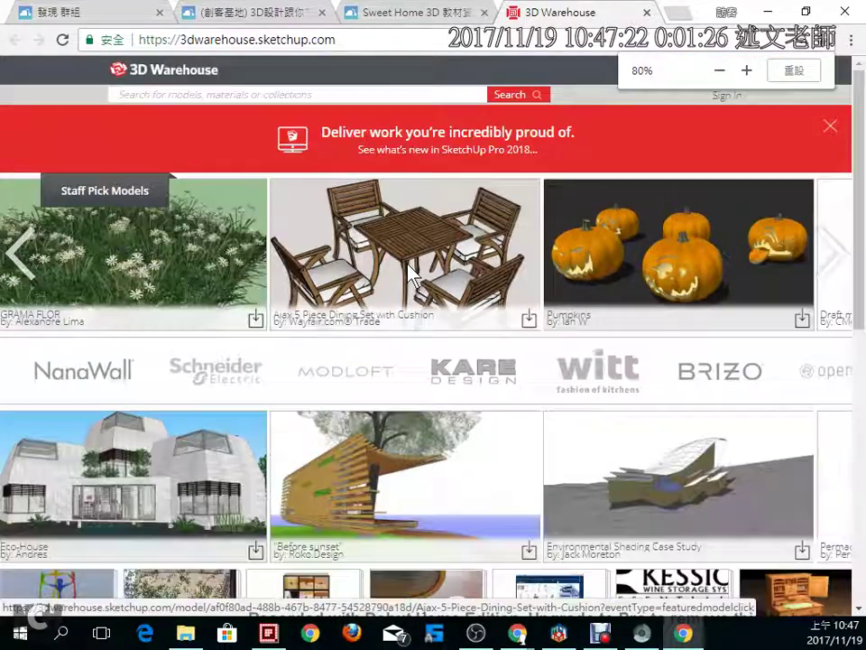
ctrl+scroll(410, 271, down, 1)
ctrl+scroll(411, 271, down, 2)
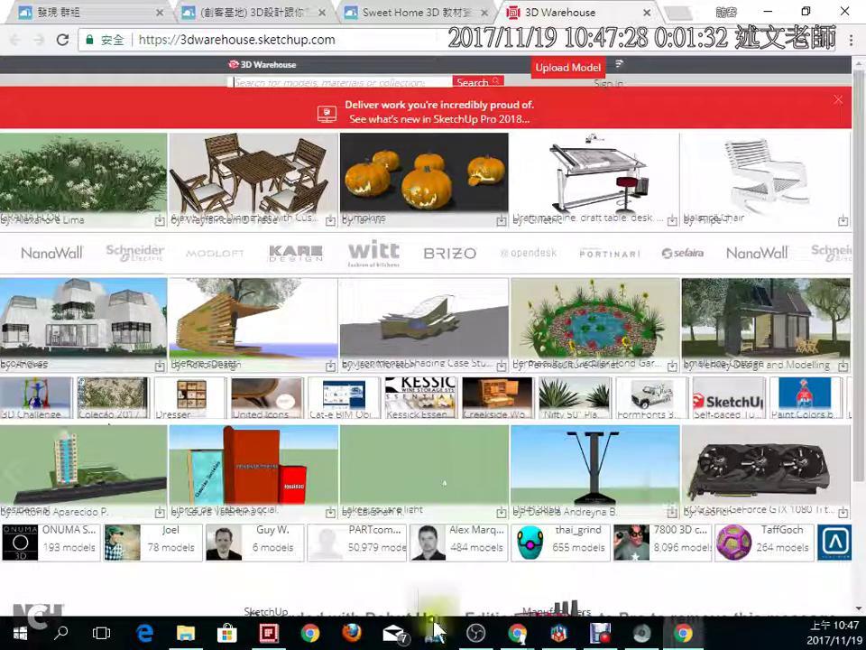
click(280, 83)
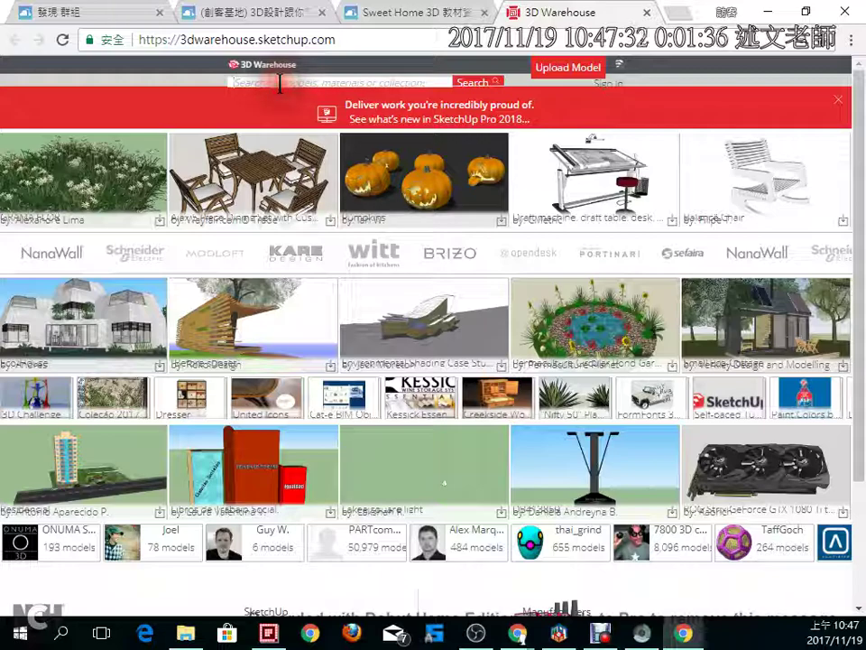
ctrl+scroll(280, 83, up, 1)
ctrl+scroll(280, 83, up, 2)
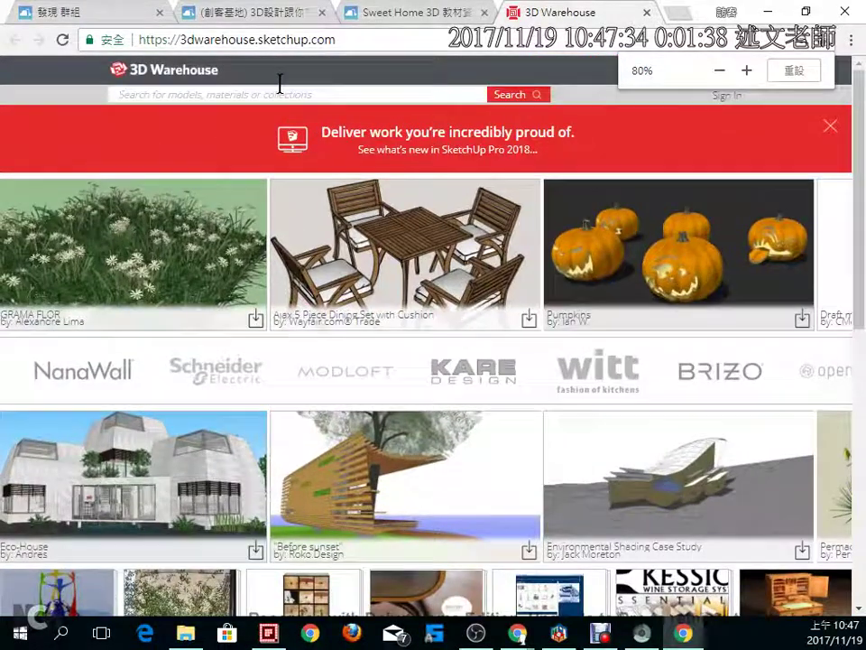
ctrl+scroll(280, 83, up, 1)
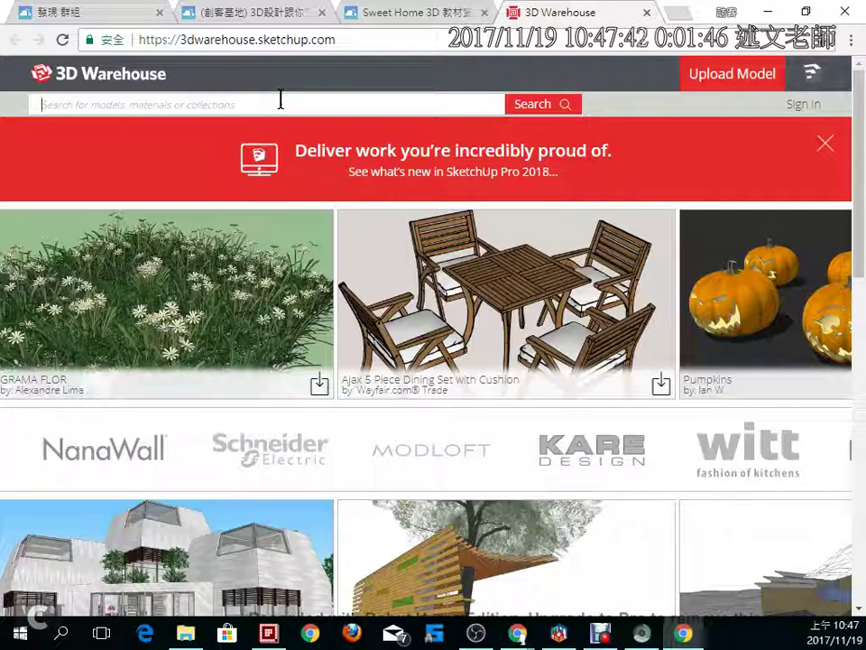
Search 3D Warehouse for 'tree'
text(tre)
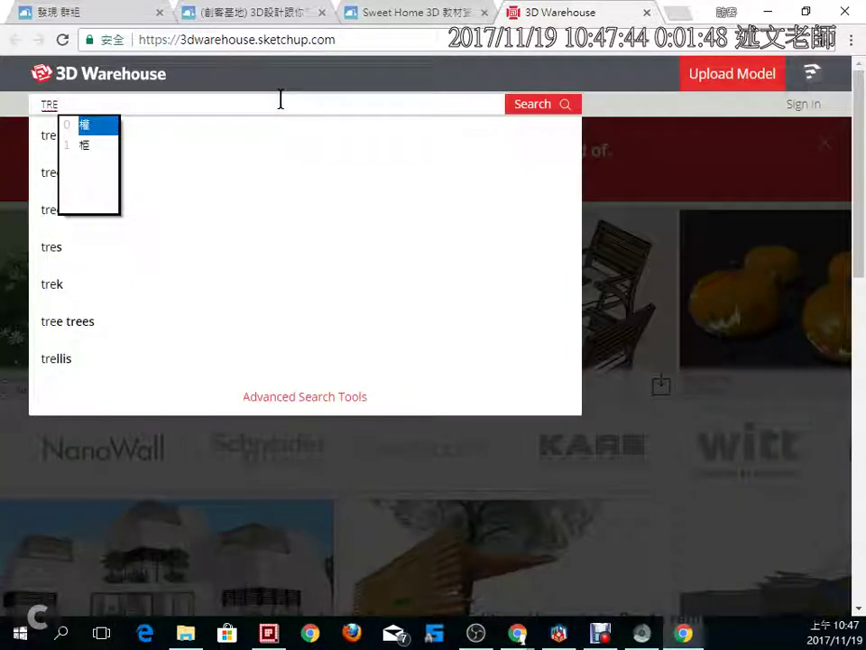
key(Escape)
text(tree)
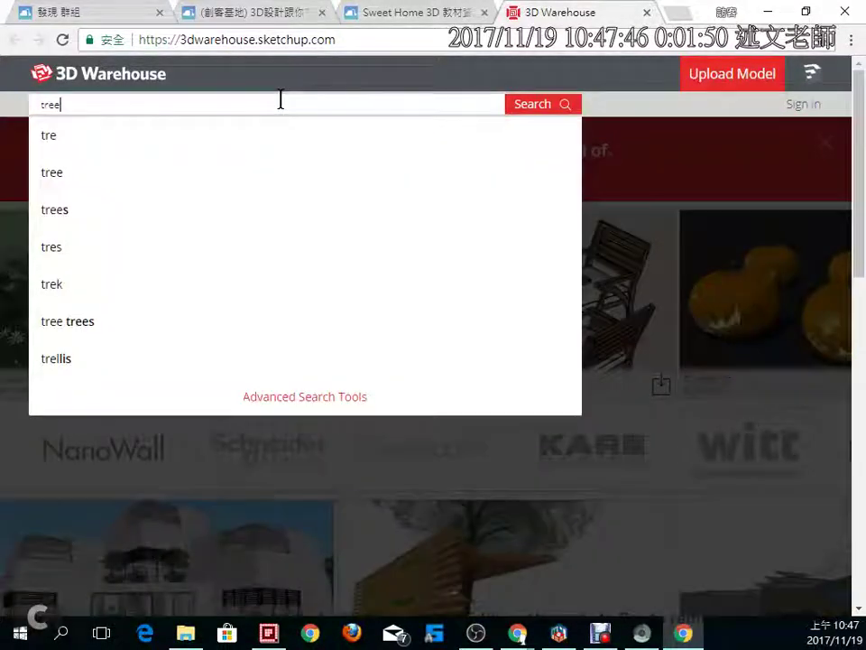
key(Return)
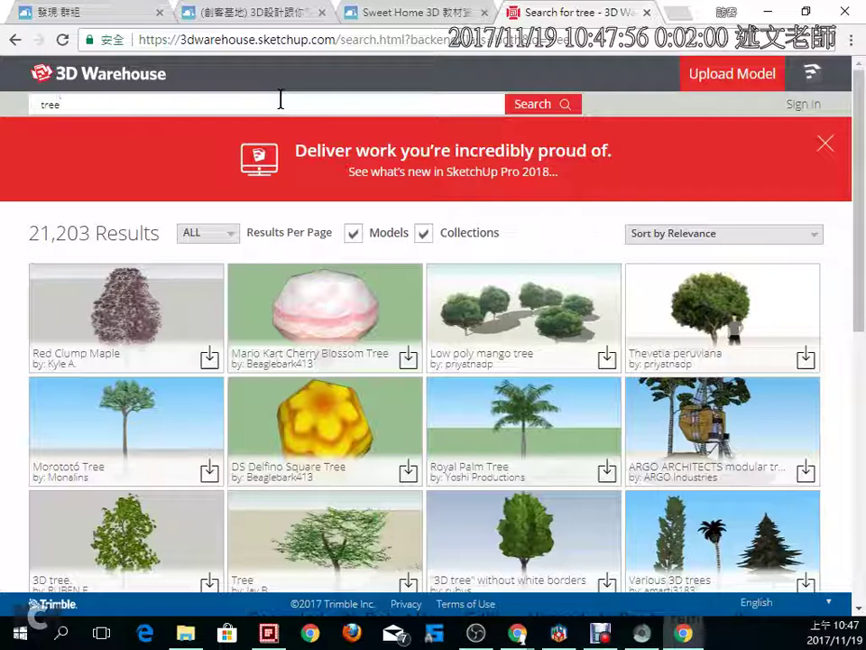
scroll(474, 384, down, 3)
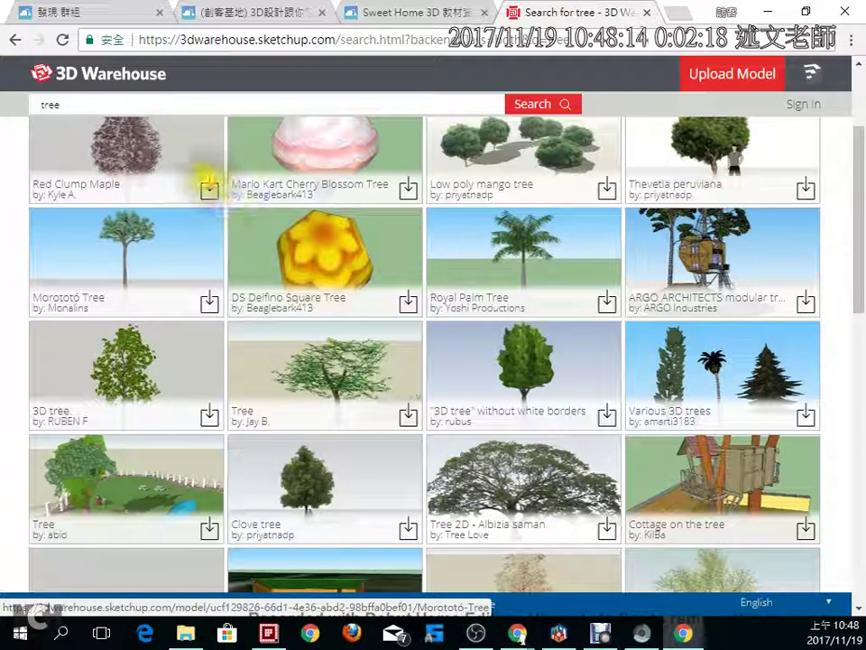
Close the search suggestions and scan the tree results grid for the Morototó Tree
click(194, 187)
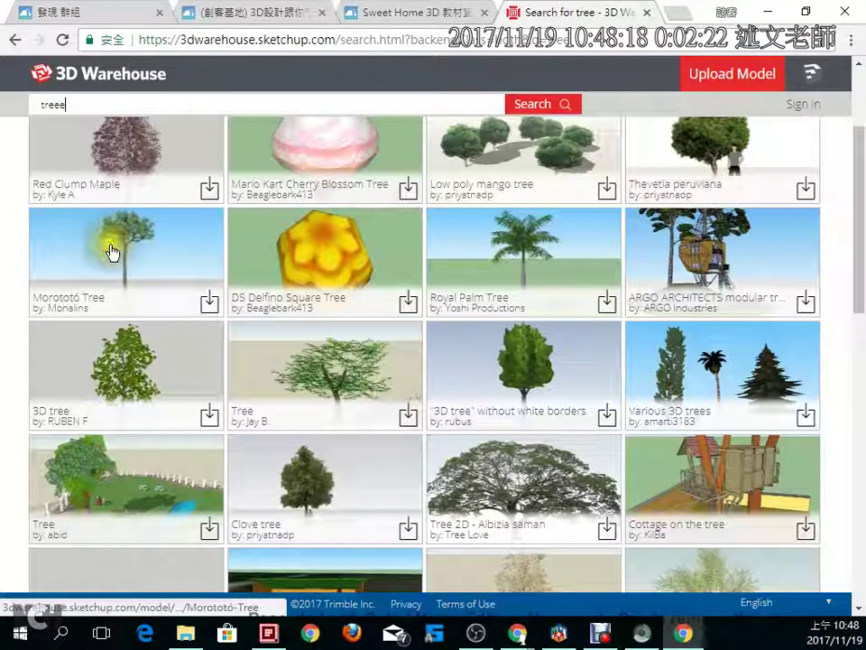
text(e)
click(386, 104)
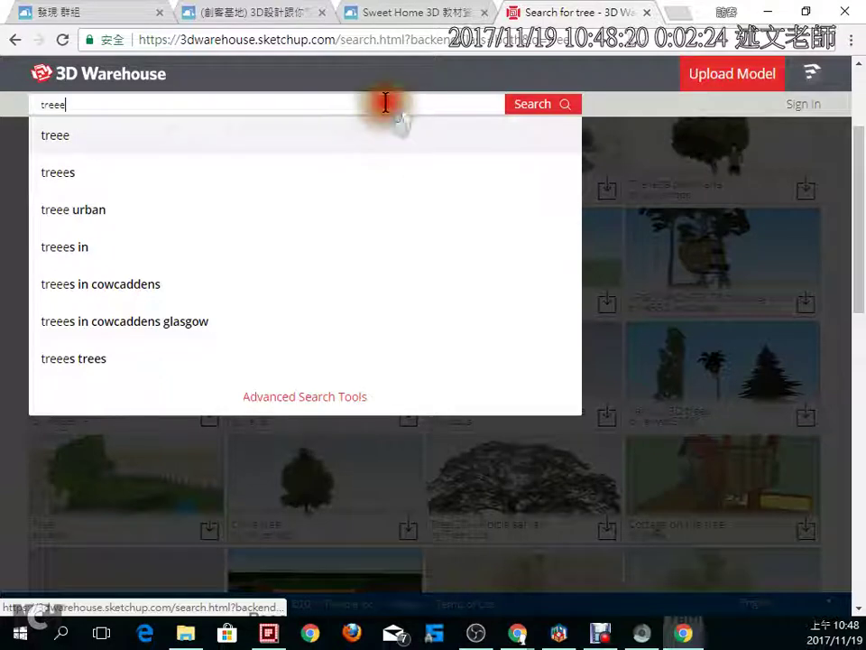
drag(704, 140, 684, 116)
click(685, 115)
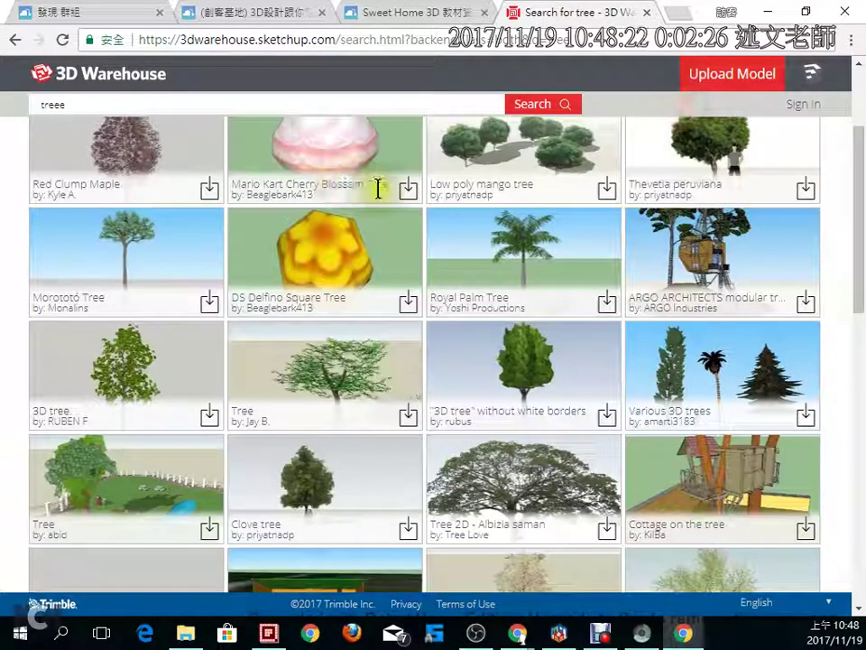
drag(174, 170, 230, 205)
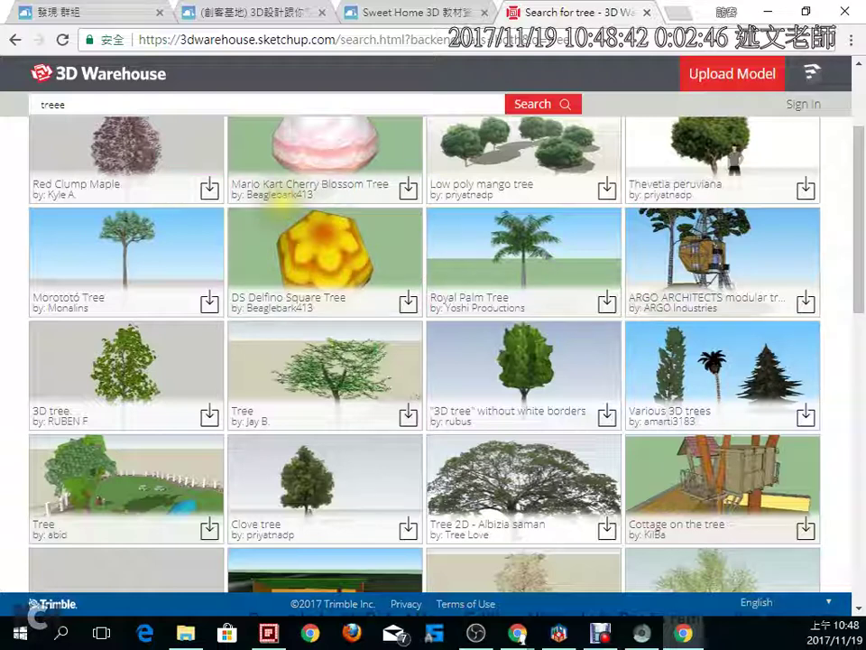
Open the Morototó Tree page, accept the terms and download it as a Collada file
click(138, 281)
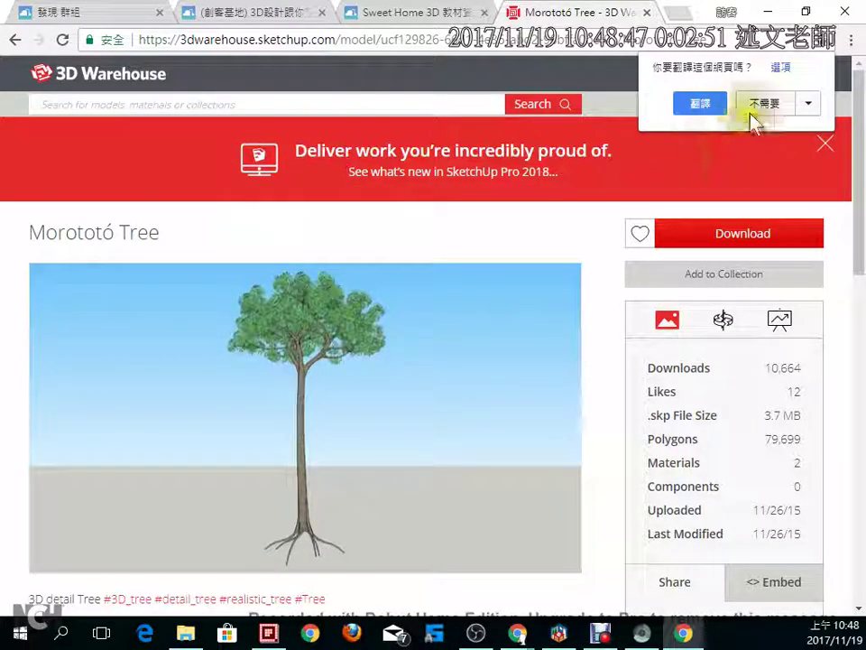
click(758, 106)
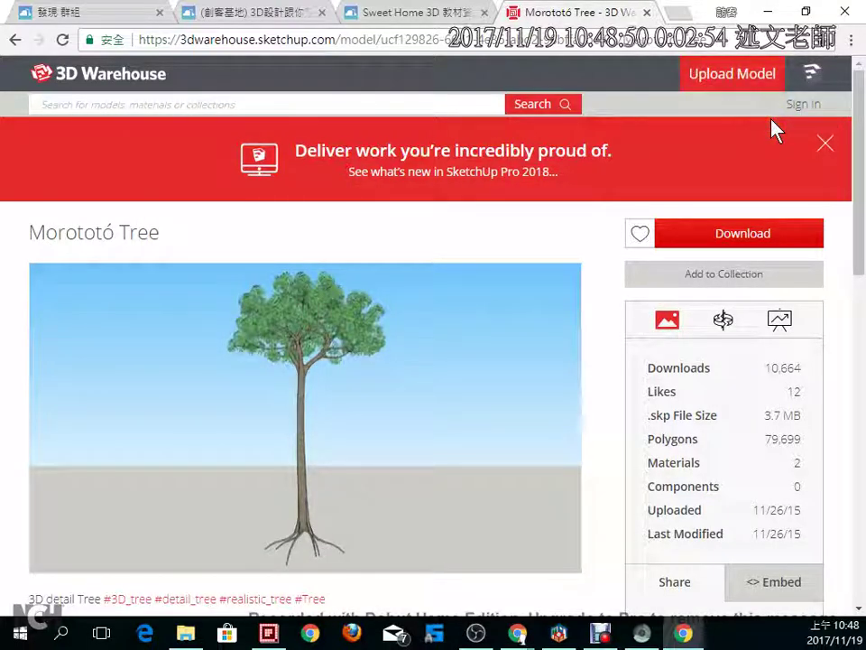
click(774, 233)
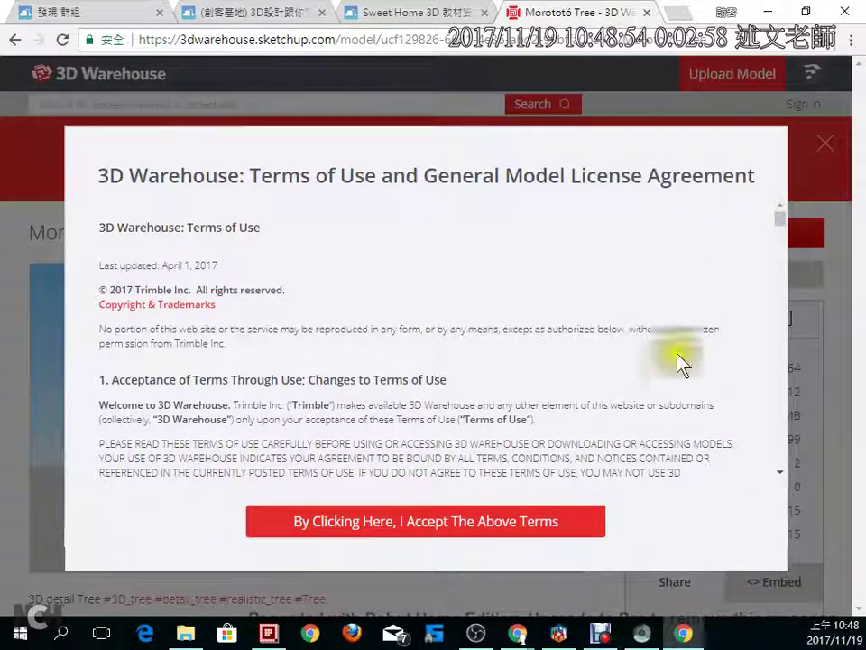
click(561, 530)
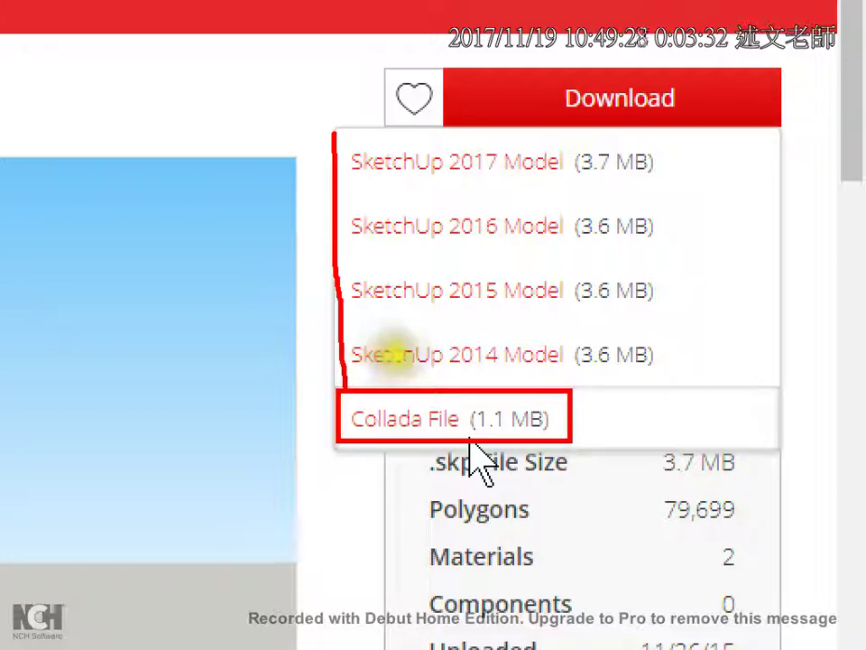
key(Escape)
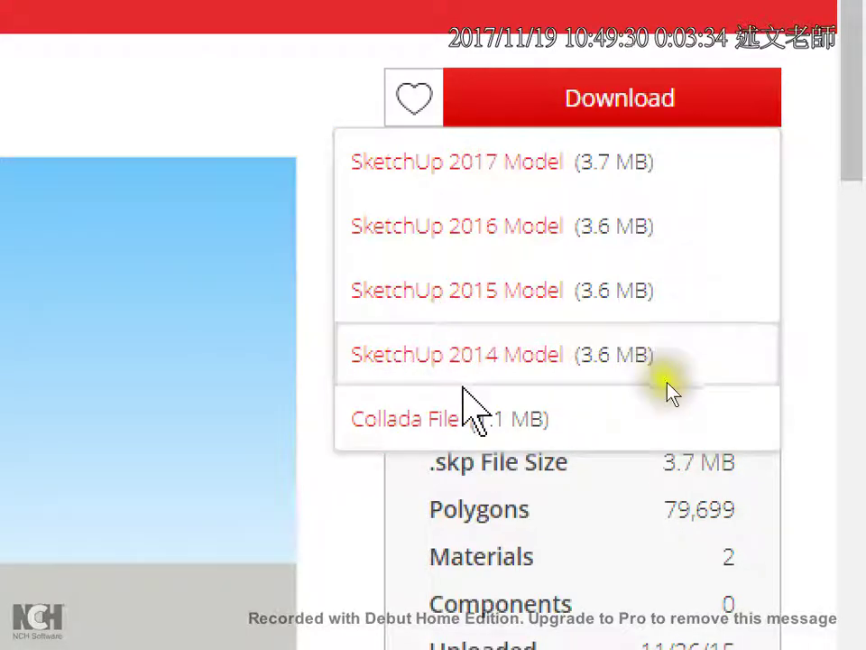
click(439, 431)
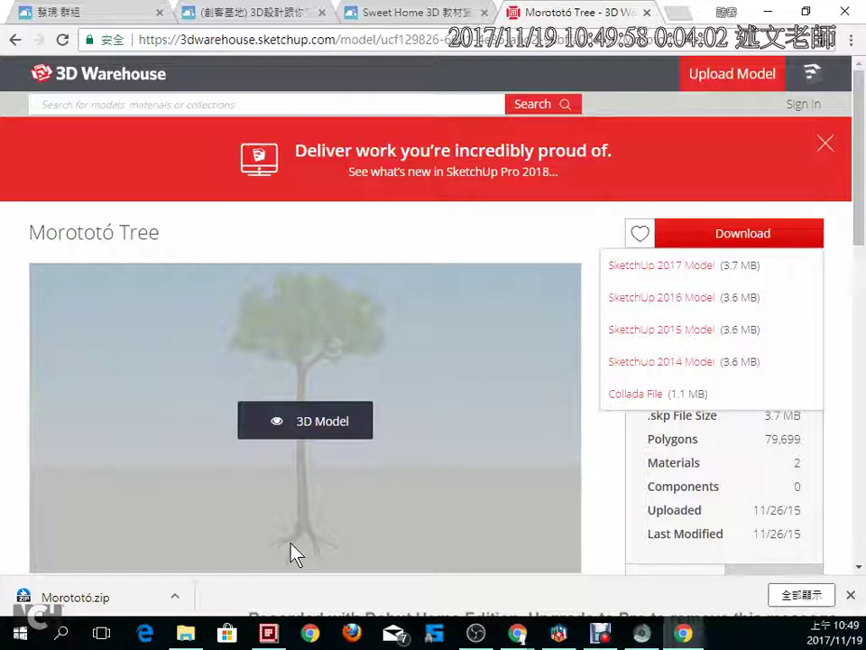
mouse_move(305, 417)
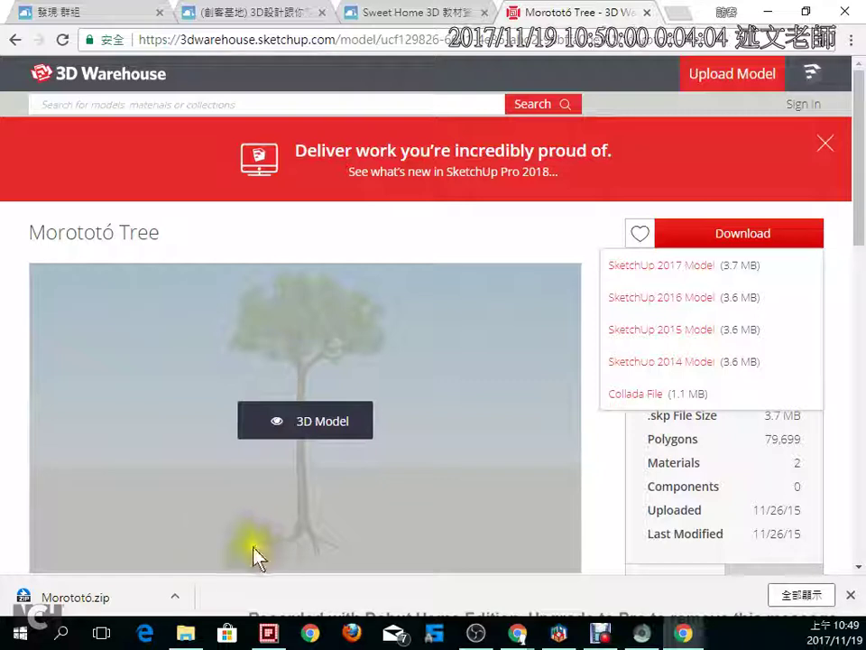
Show Morototó.zip in the Downloads folder, then switch back to Sweet Home 3D
right_click(189, 603)
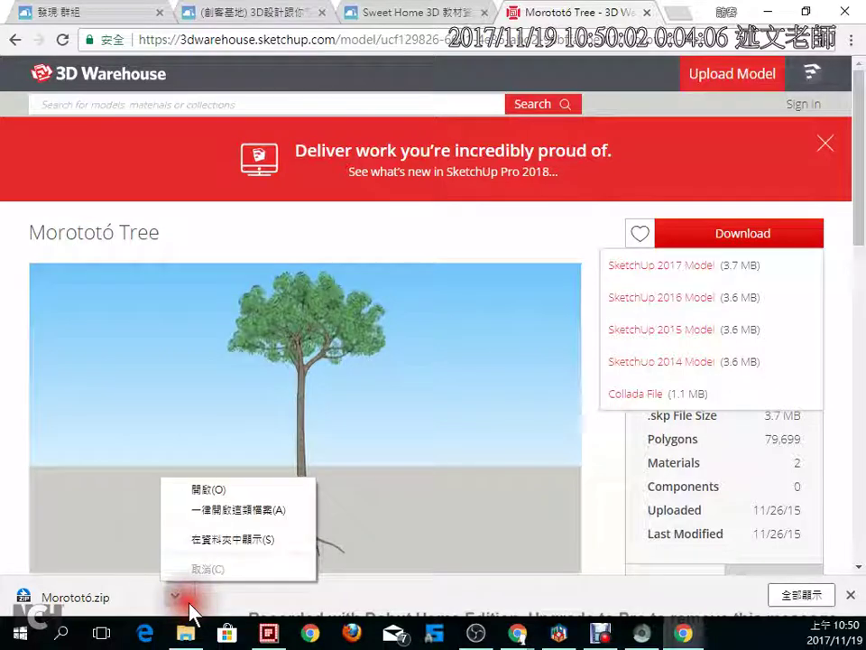
click(218, 542)
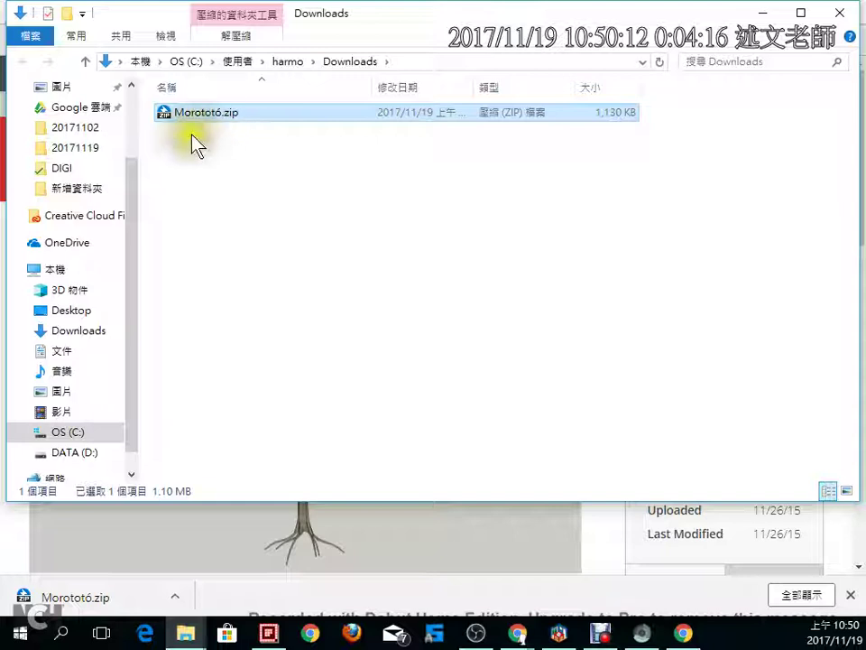
click(565, 635)
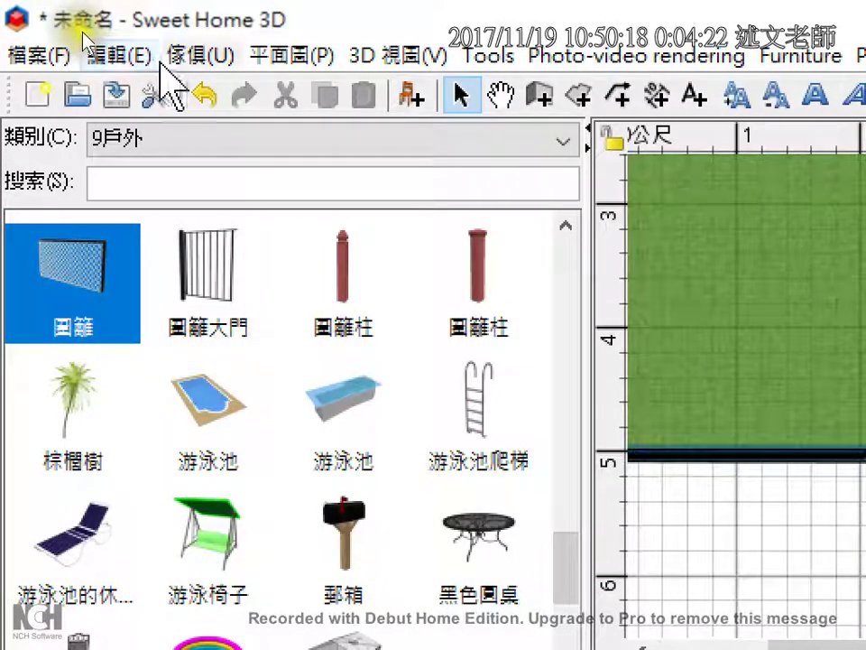
Start the furniture import wizard from the 傢俱 menu's 插入傢俱... command
click(170, 61)
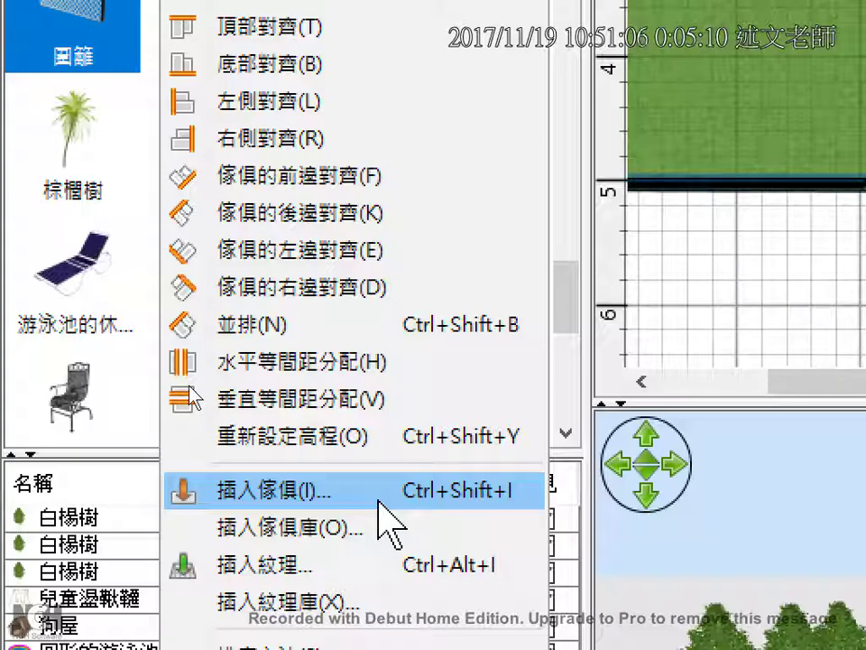
click(379, 502)
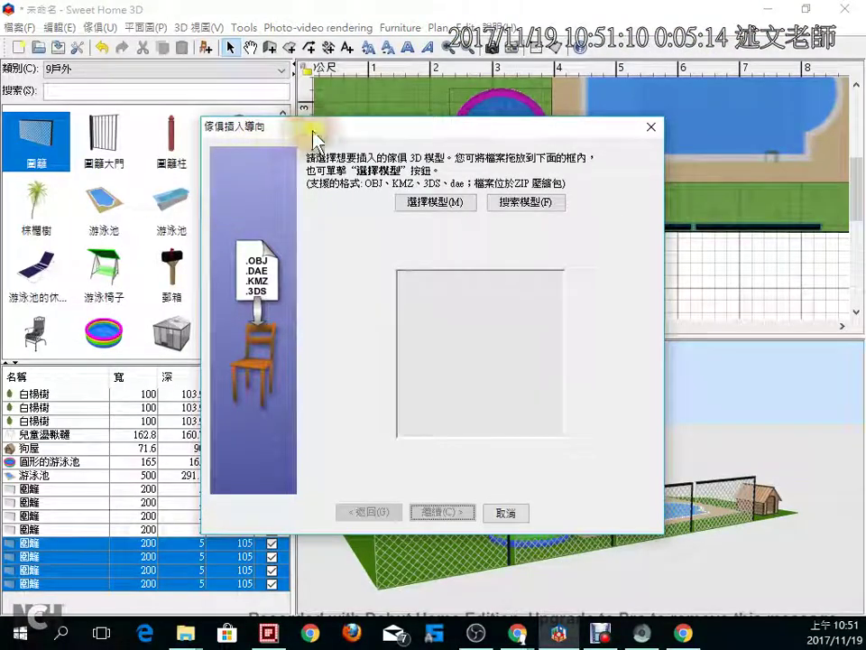
drag(312, 134, 339, 90)
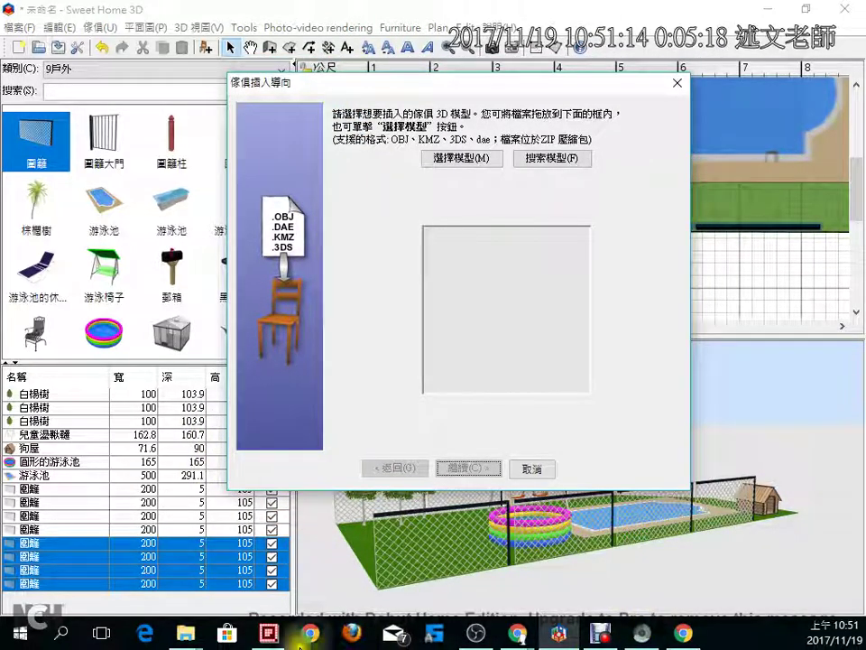
Drag Morototó.zip from the Downloads window into the wizard's model drop area
click(185, 633)
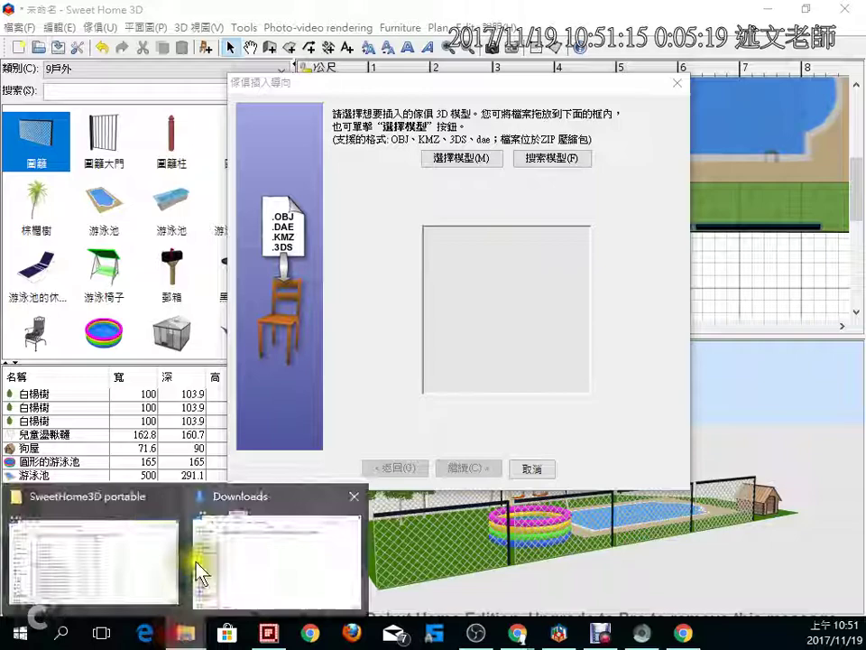
click(252, 542)
drag(675, 16, 760, 390)
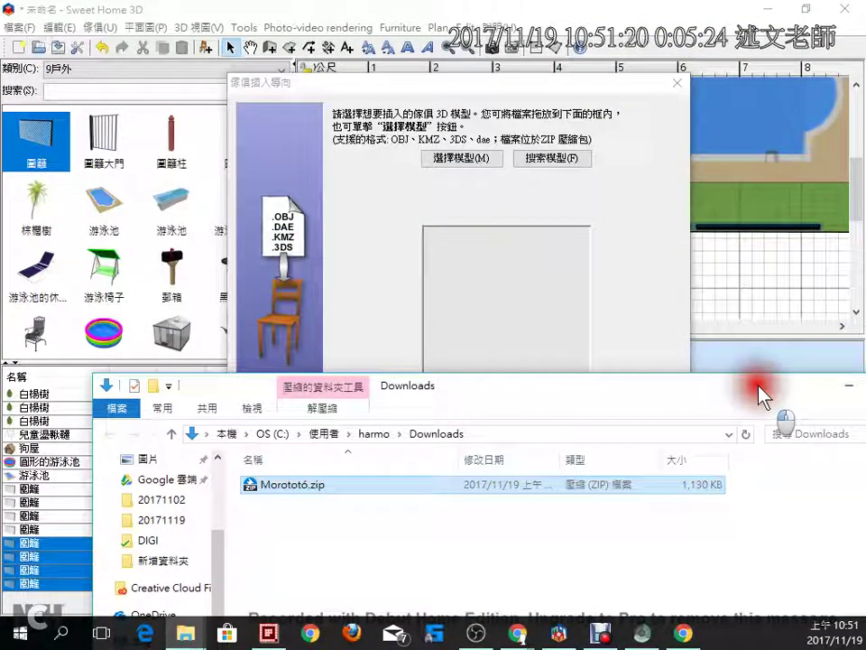
mouse_move(310, 486)
mouse_down()
mouse_move(510, 258)
mouse_move(497, 300)
mouse_up()
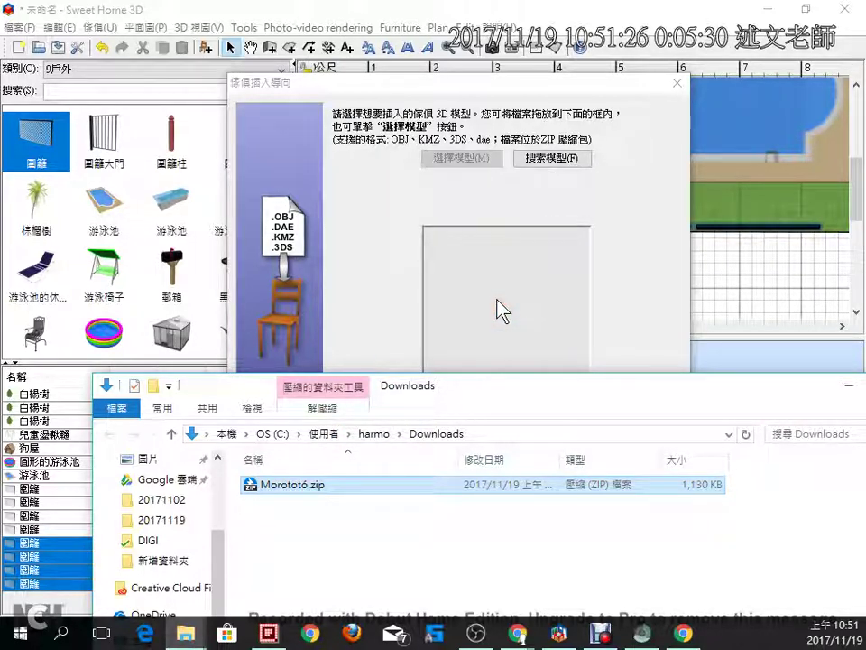
click(484, 206)
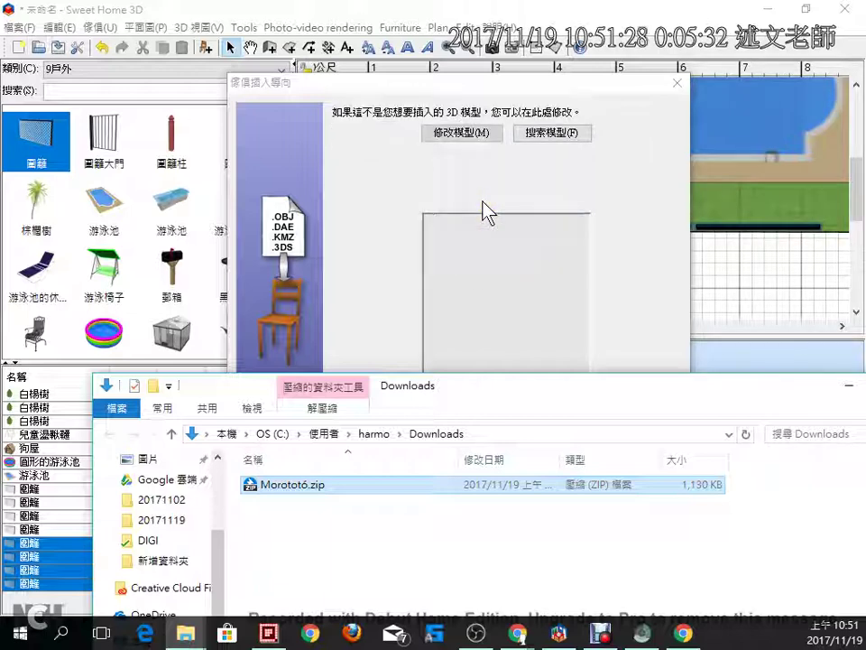
click(526, 335)
Rotate the tree preview to view it from different angles
mouse_move(525, 335)
mouse_down()
mouse_move(471, 343)
mouse_move(505, 288)
mouse_up()
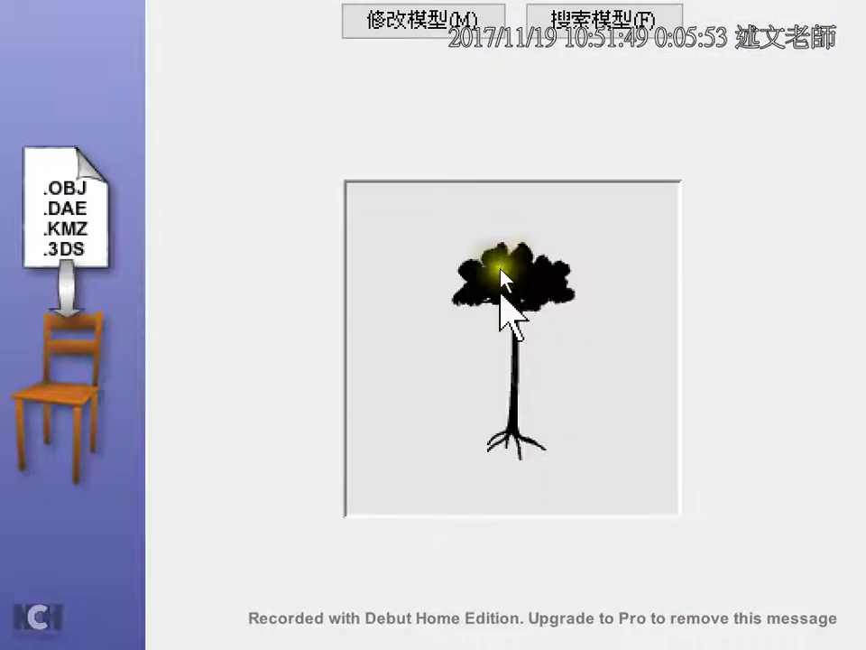
drag(501, 271, 454, 318)
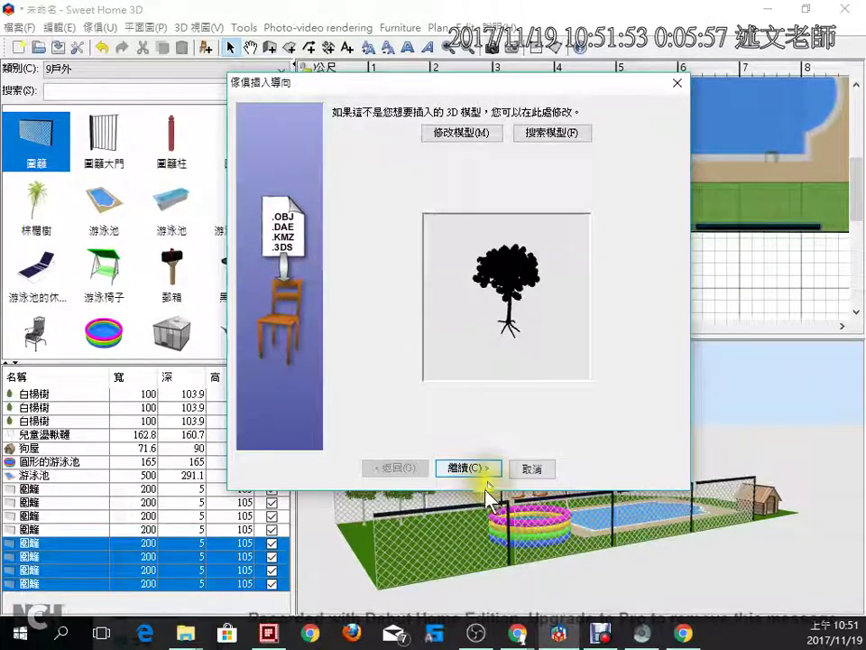
Check the tree's front and top views, accept its orientation and reach the attributes page
click(480, 469)
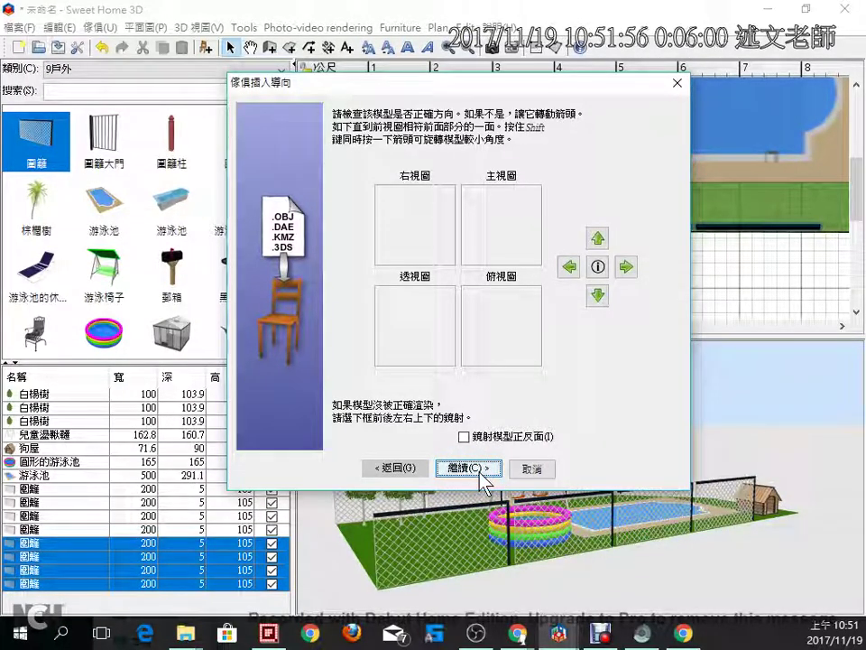
click(492, 227)
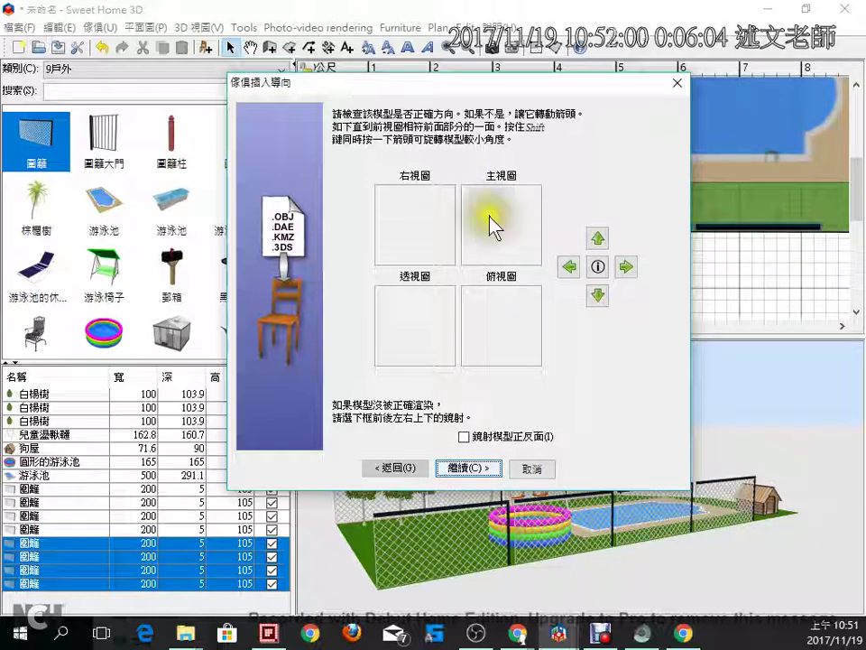
click(527, 362)
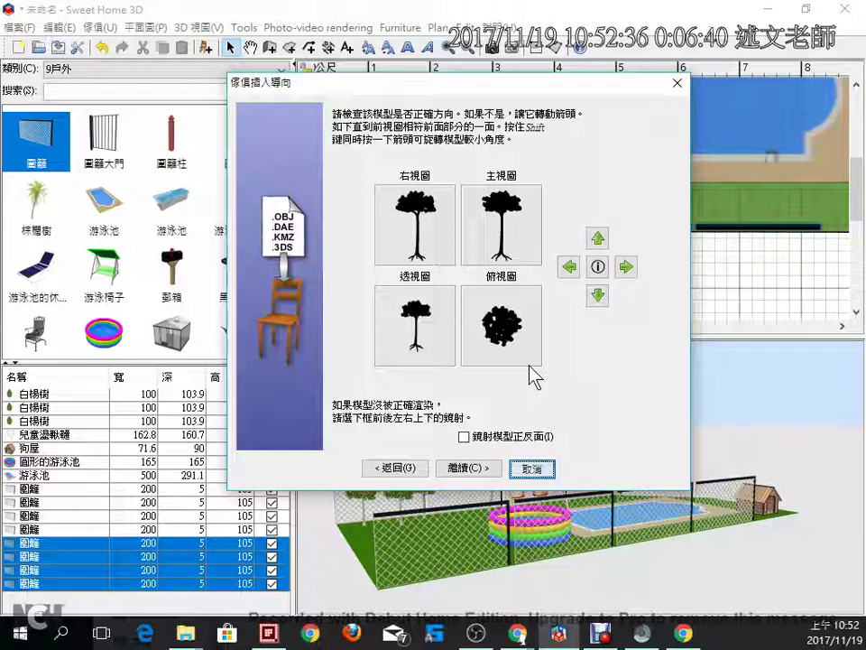
click(494, 470)
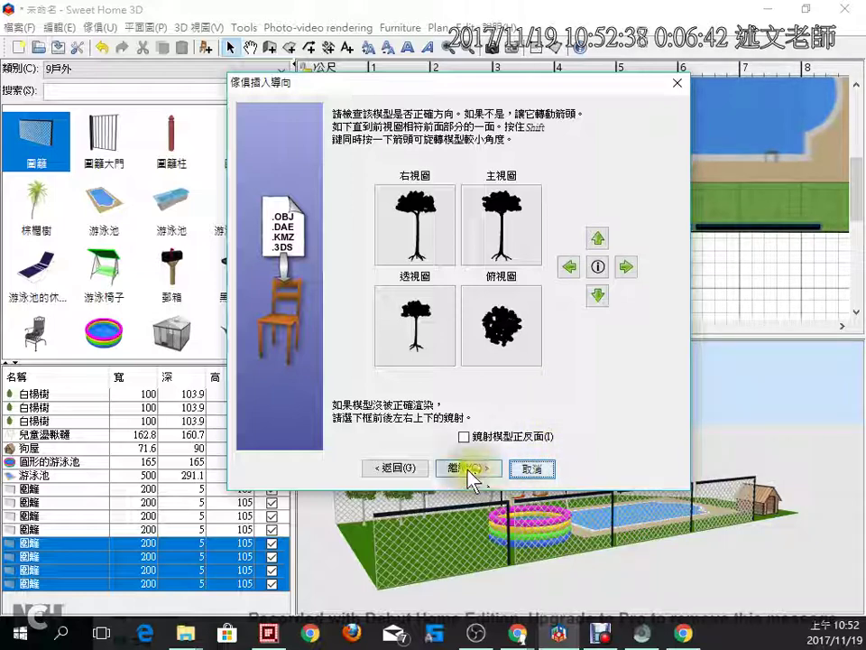
click(496, 470)
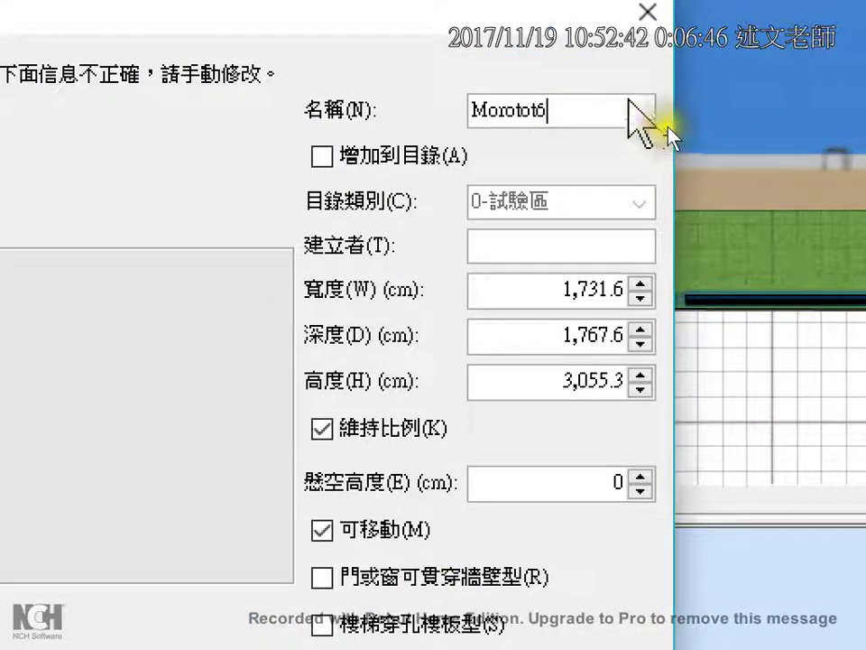
Keep the name Morototó and set width to 500 cm, scaling depth and height proportionally
click(610, 112)
double_click(594, 112)
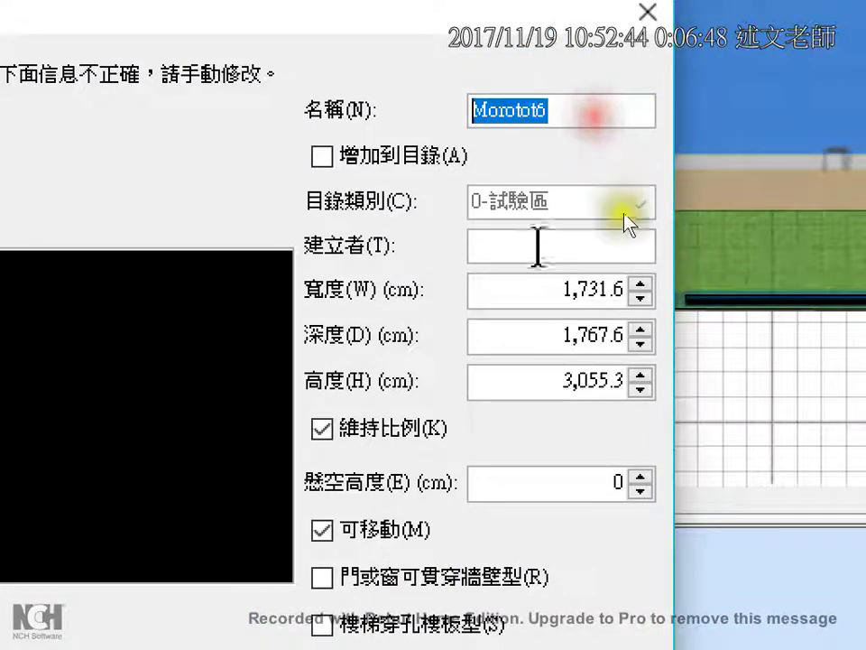
click(543, 289)
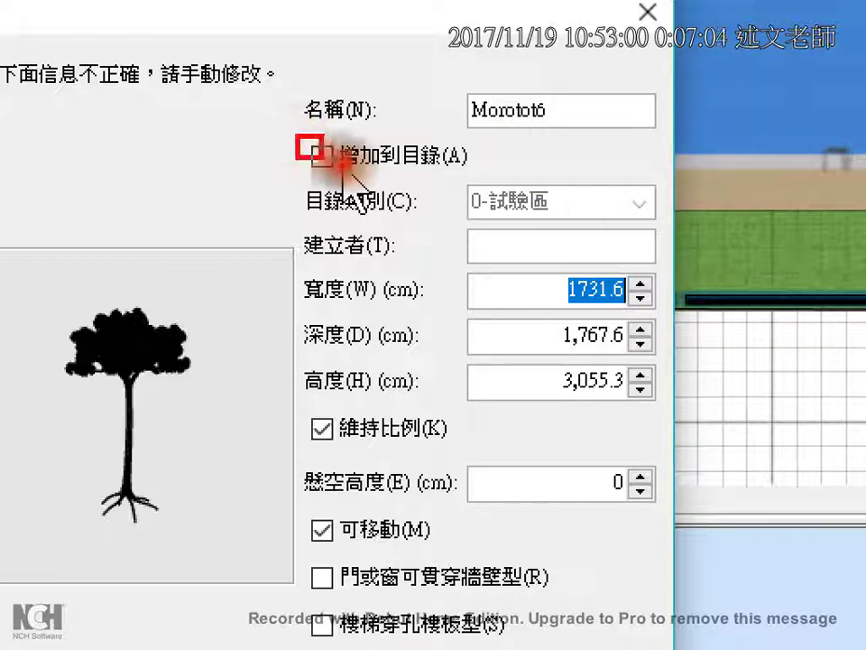
drag(297, 136, 493, 174)
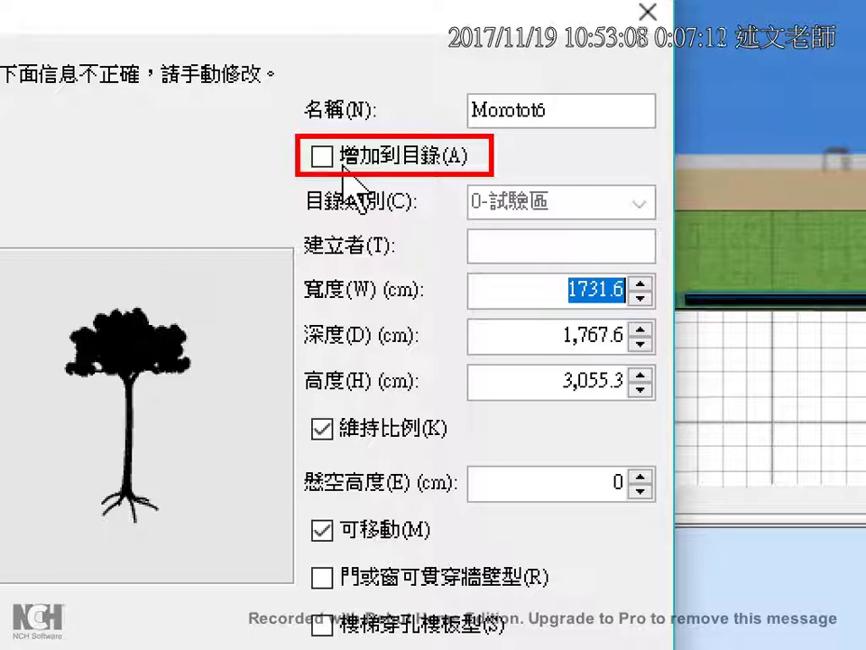
key(Escape)
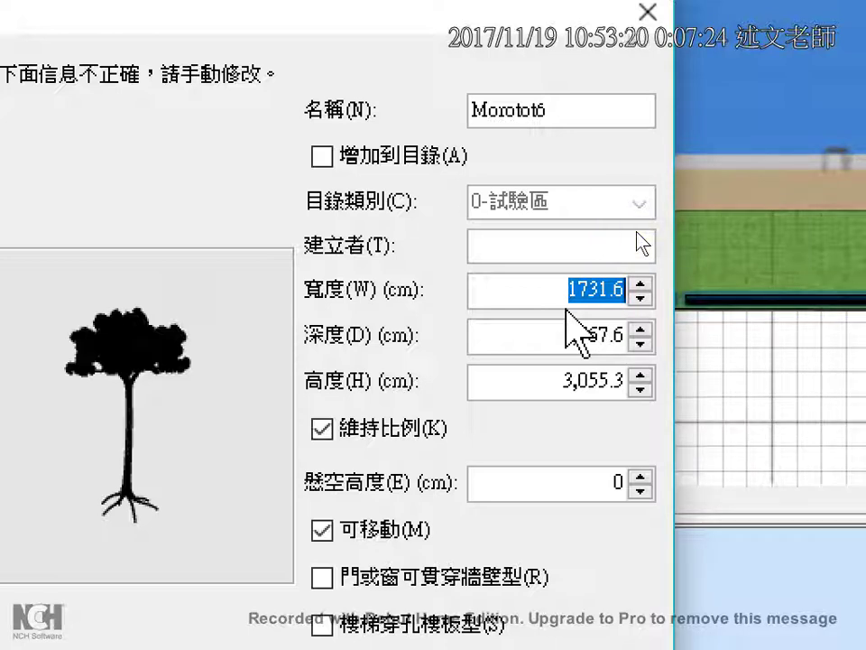
text(500)
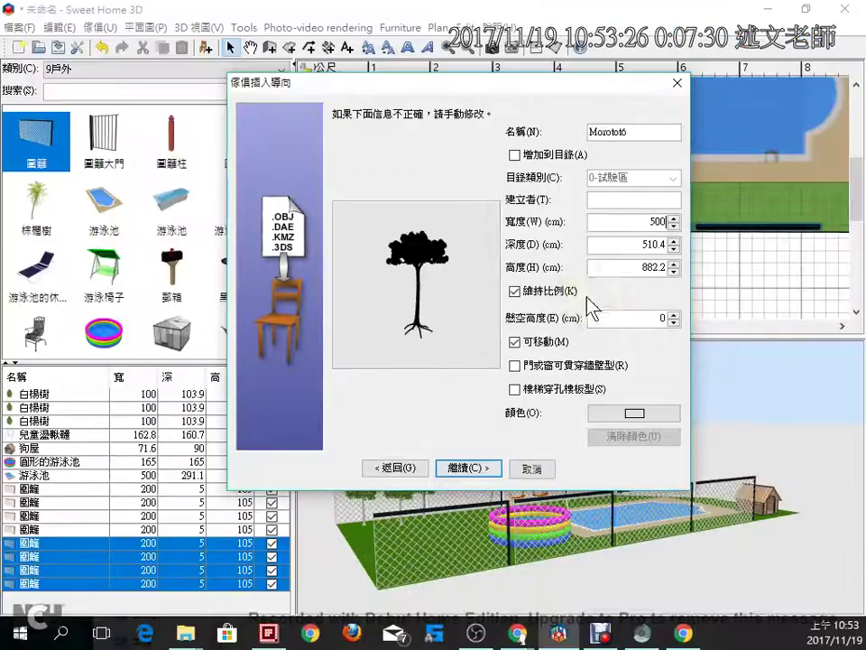
Complete the import wizard, zoom out the 3D view and select the Morototó tree in the plan
click(483, 468)
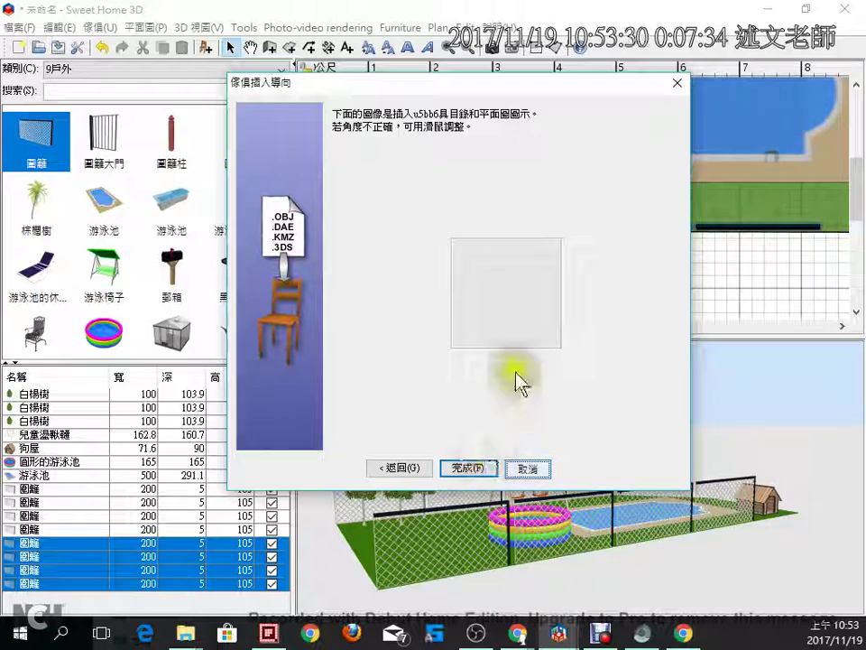
click(471, 469)
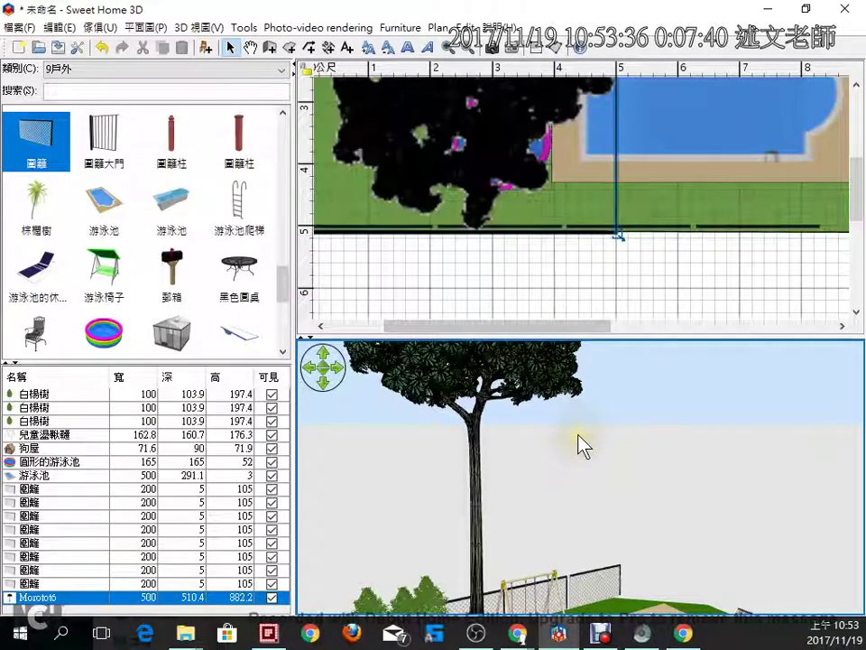
scroll(637, 533, down, 2)
scroll(647, 542, down, 3)
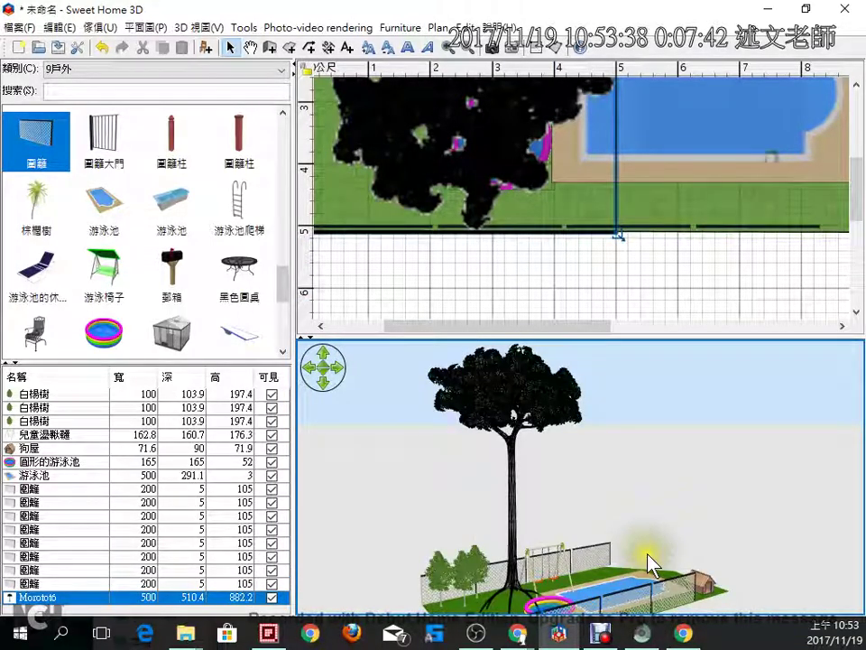
scroll(649, 566, down, 3)
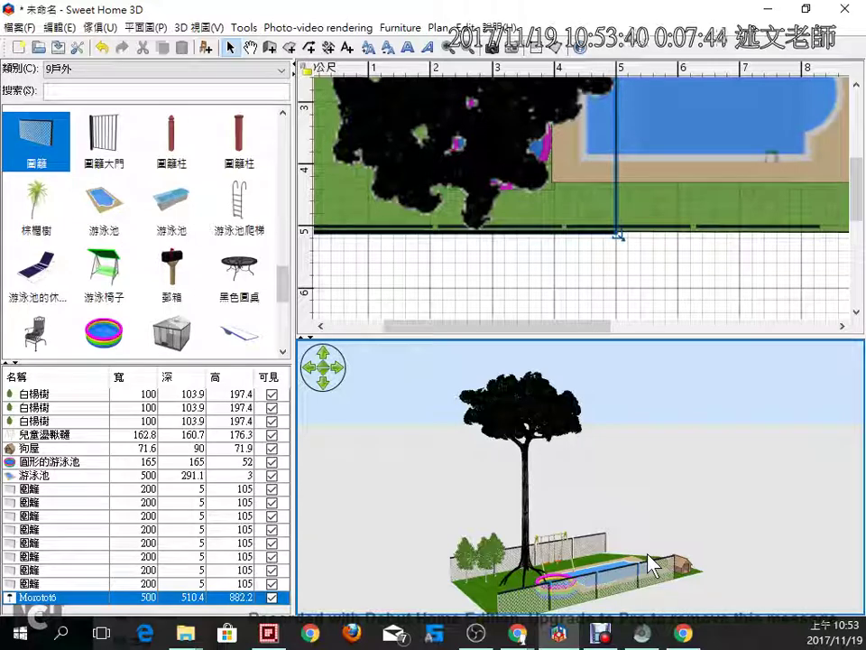
click(484, 129)
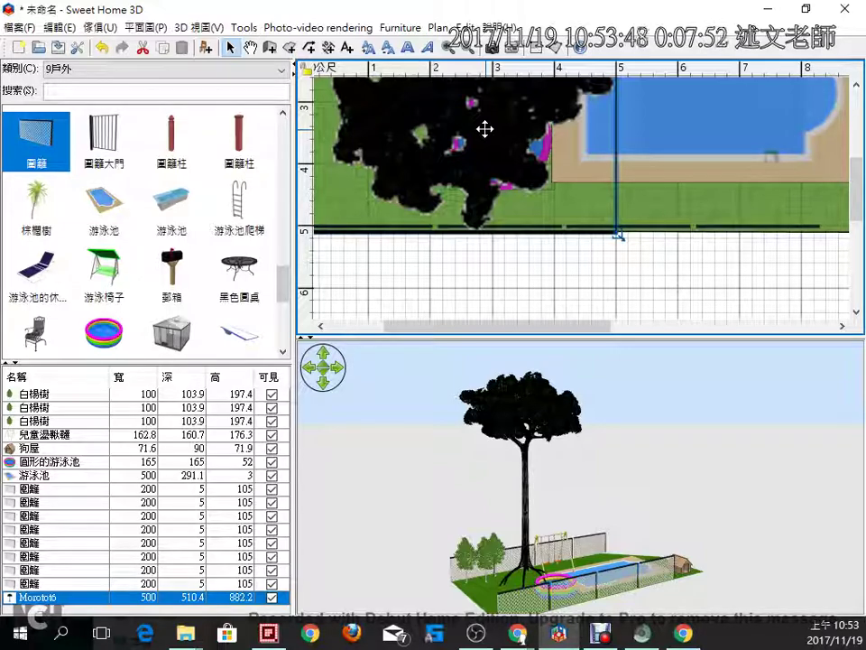
Open the Morototó tree's modify dialog, switch it to model materials, and list its Bark, Leaf and other materials
double_click(485, 129)
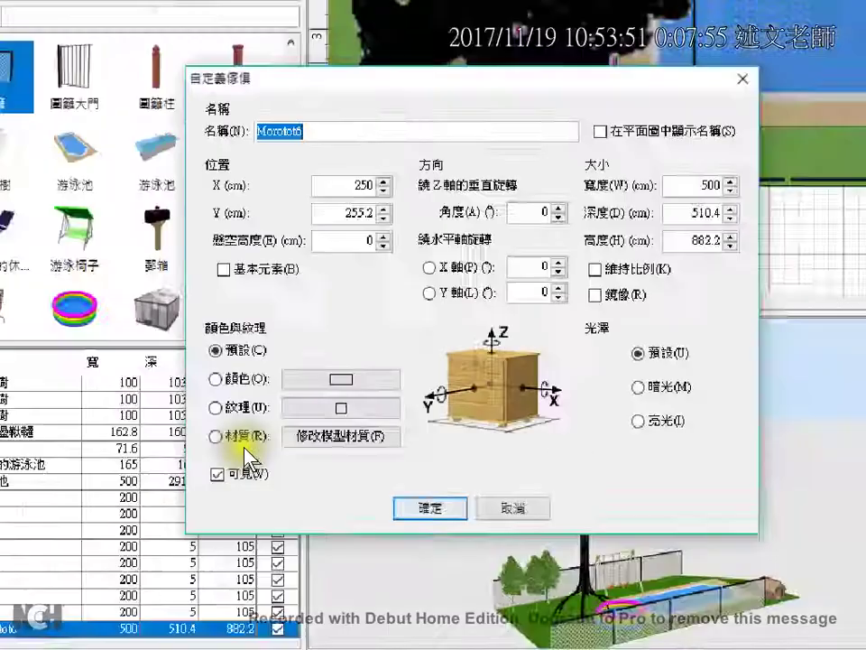
click(239, 439)
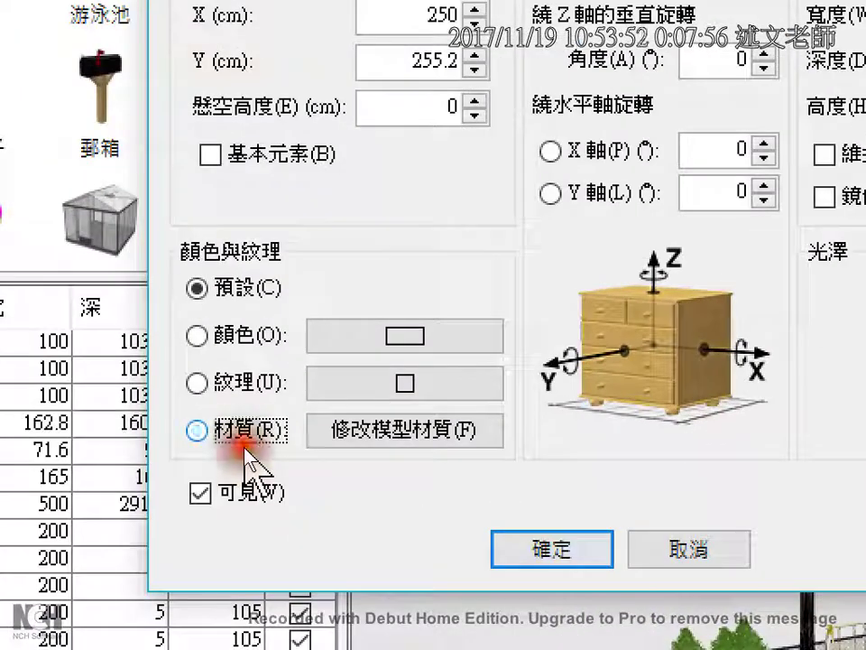
click(306, 443)
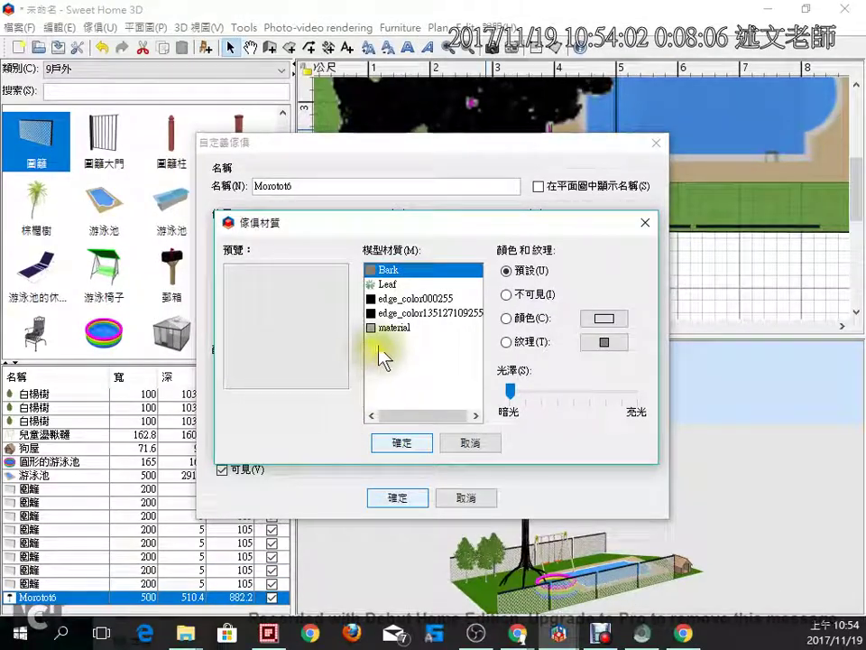
click(399, 288)
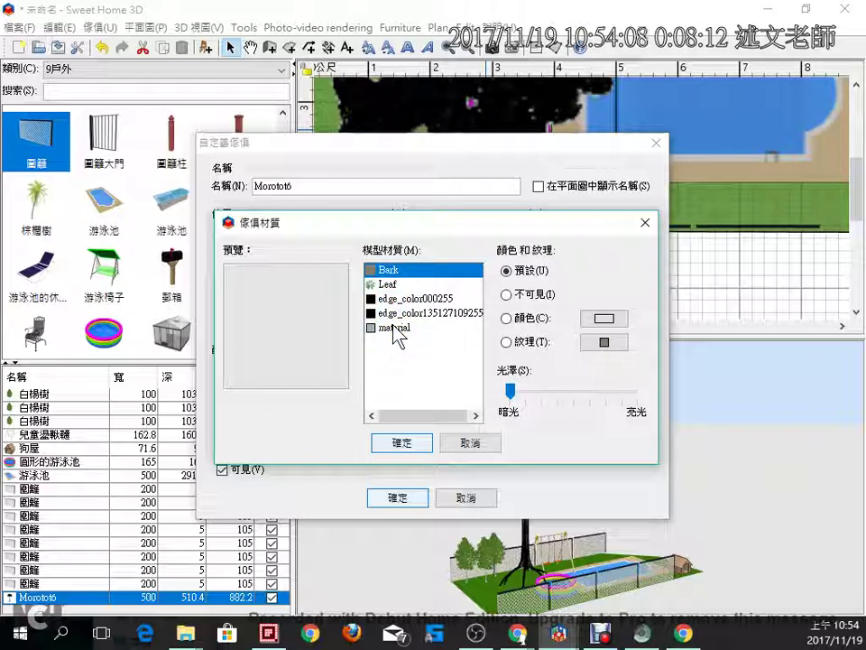
click(396, 289)
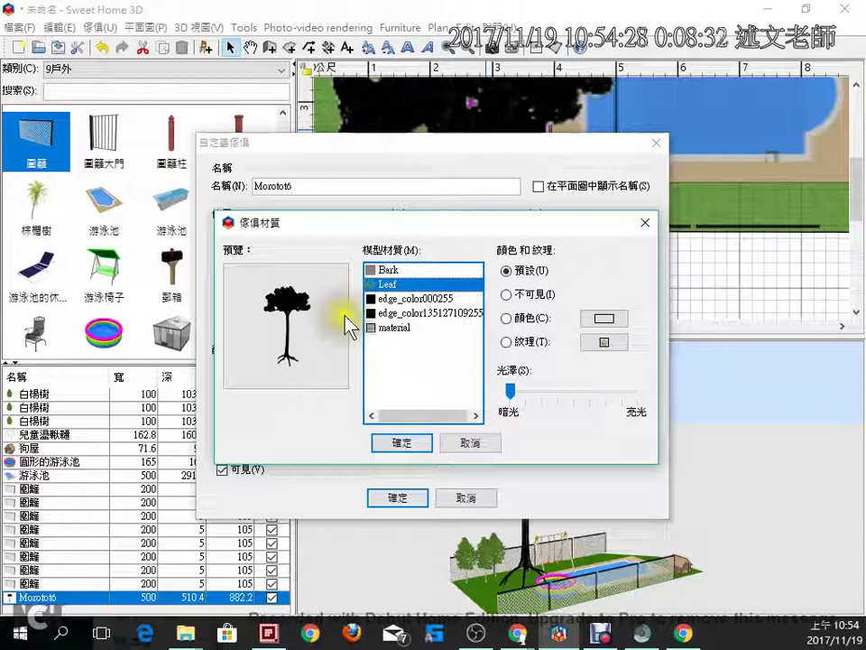
click(397, 298)
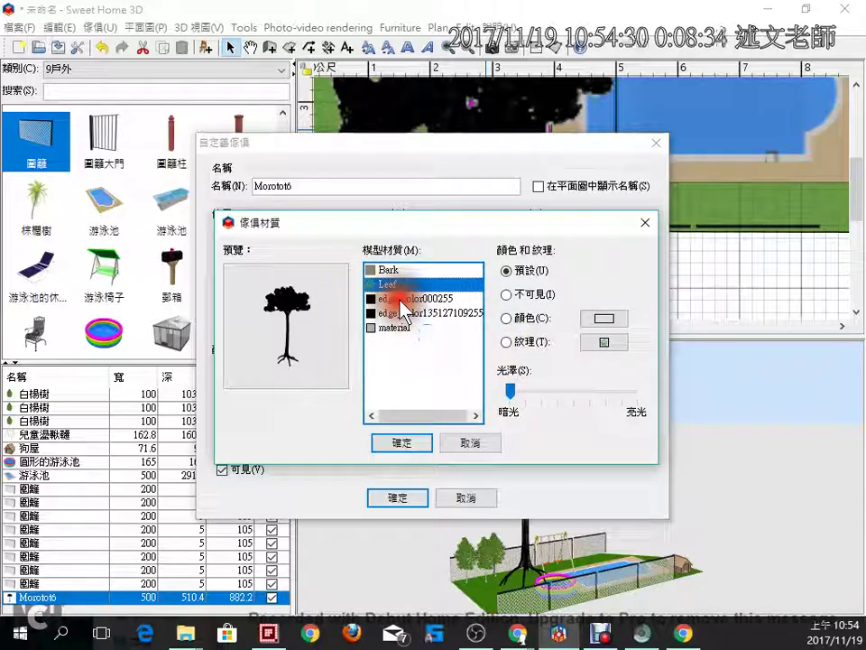
click(388, 285)
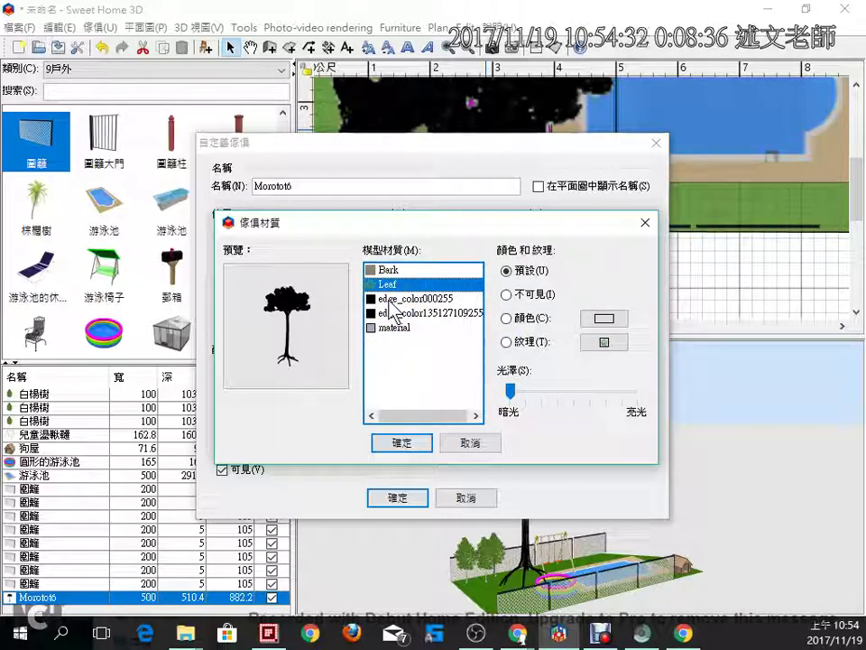
mouse_move(286, 310)
mouse_down()
mouse_move(283, 287)
mouse_move(257, 361)
mouse_up()
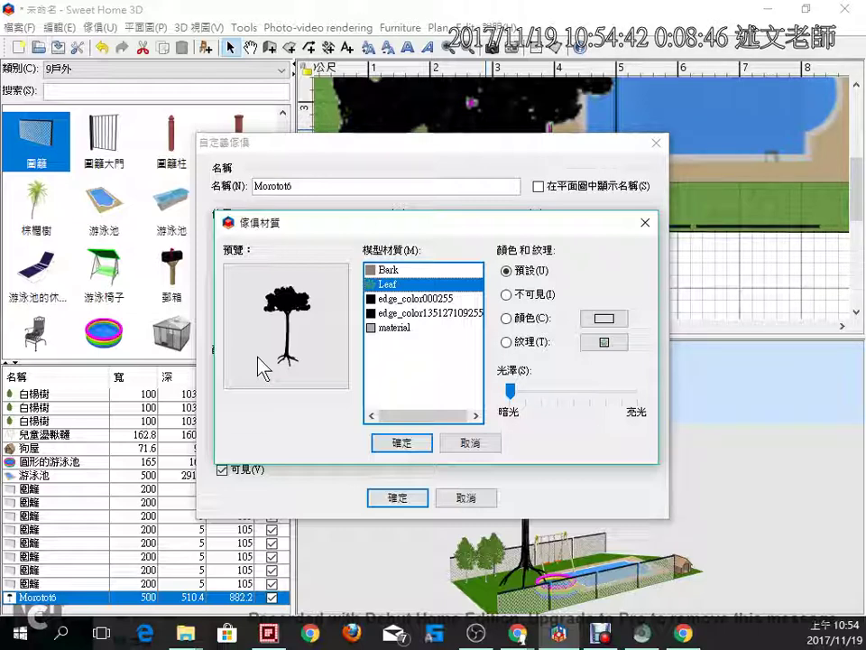
mouse_move(261, 369)
mouse_down()
mouse_move(300, 271)
mouse_move(325, 328)
mouse_move(287, 332)
mouse_up()
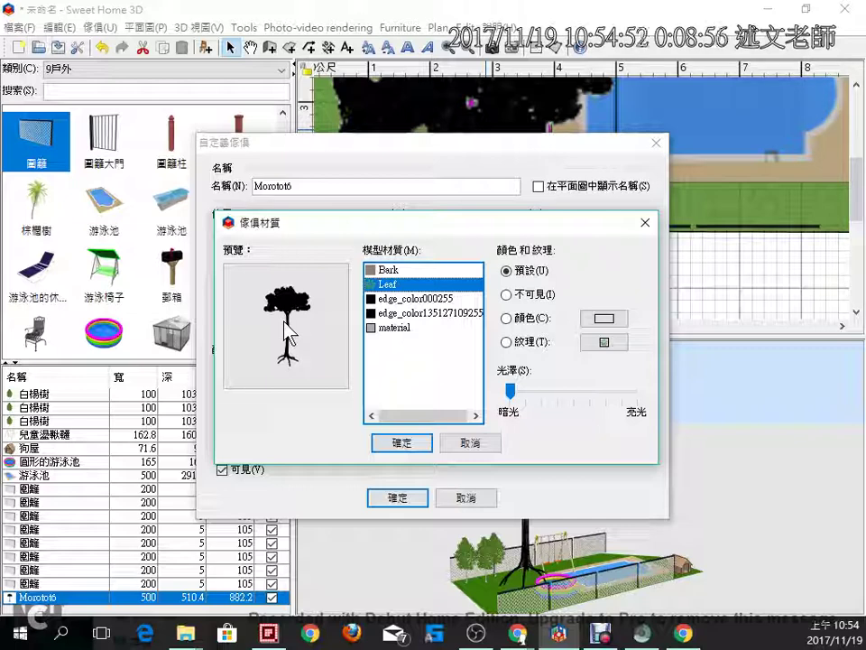
drag(285, 323, 289, 343)
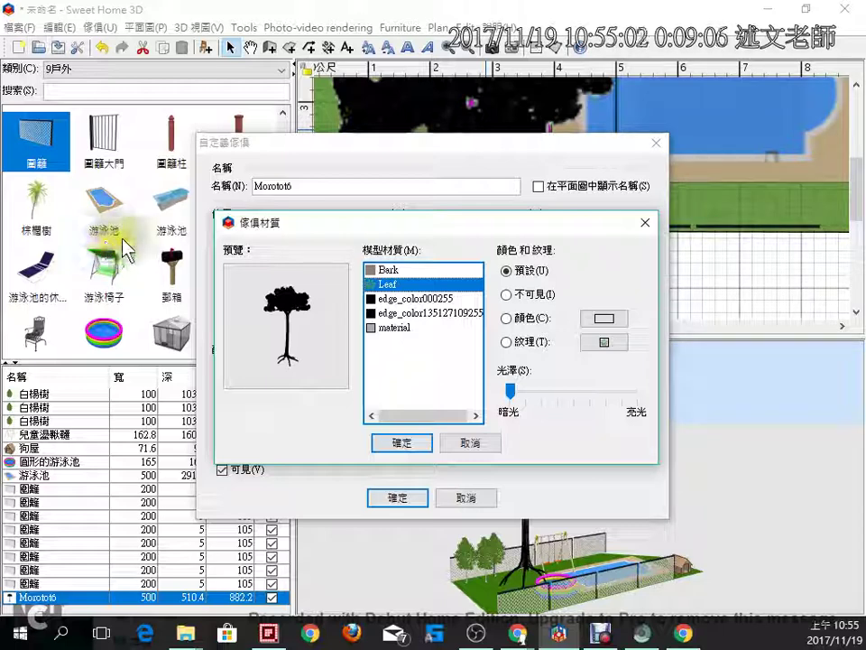
click(476, 448)
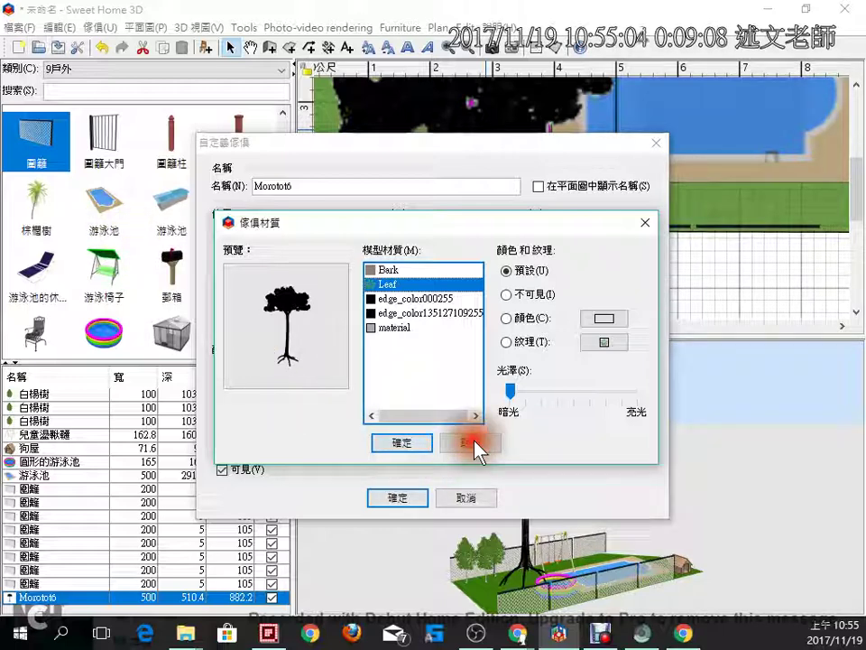